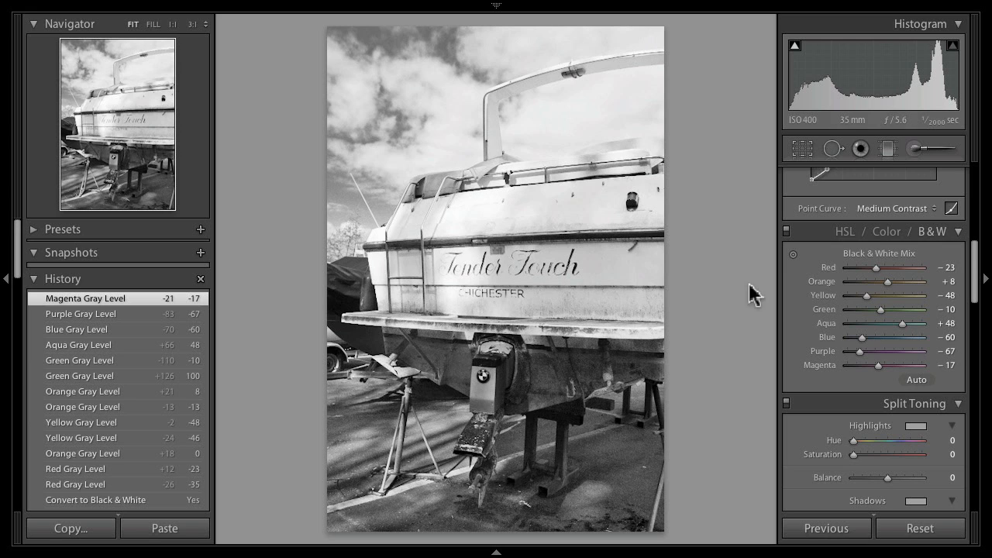
- Set up an Adjustment Brush with Exposure at −1.08 and brush size 13
scroll(866, 317, up, 5)
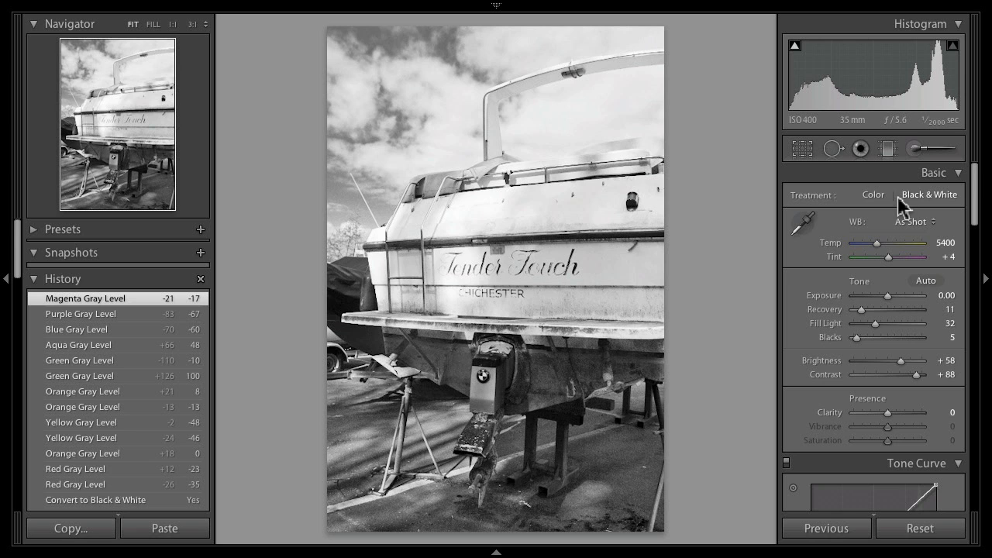
click(917, 149)
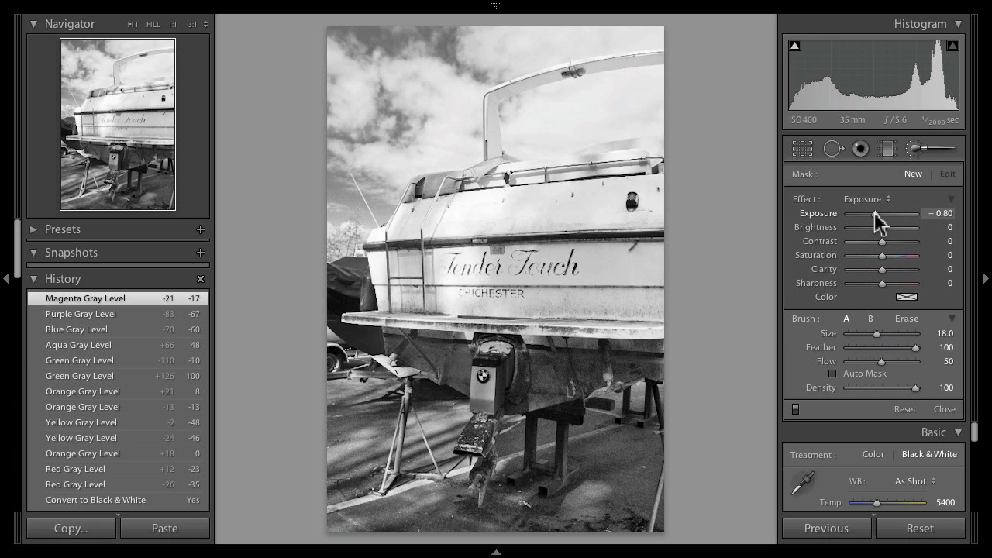
mouse_move(876, 215)
mouse_down()
mouse_move(866, 223)
mouse_move(874, 214)
mouse_up()
key(bracketleft)
key(bracketleft)
key(bracketleft)
key(bracketleft)
key(bracketleft)
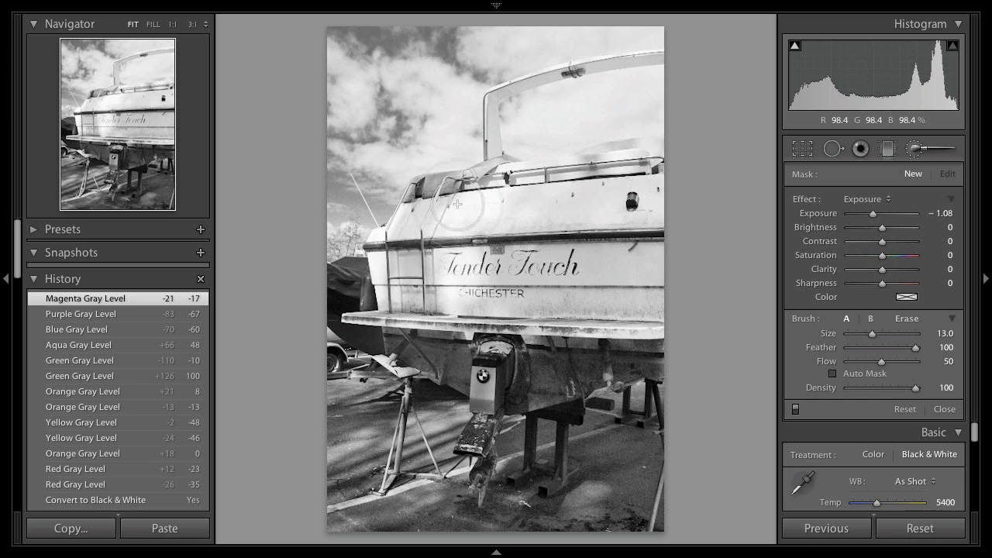
- Paint the darkening brush over the white cabin side and the boat's stern around the ladder and lettering
mouse_move(467, 202)
mouse_down()
mouse_move(480, 207)
mouse_move(461, 205)
mouse_up()
drag(454, 285, 449, 304)
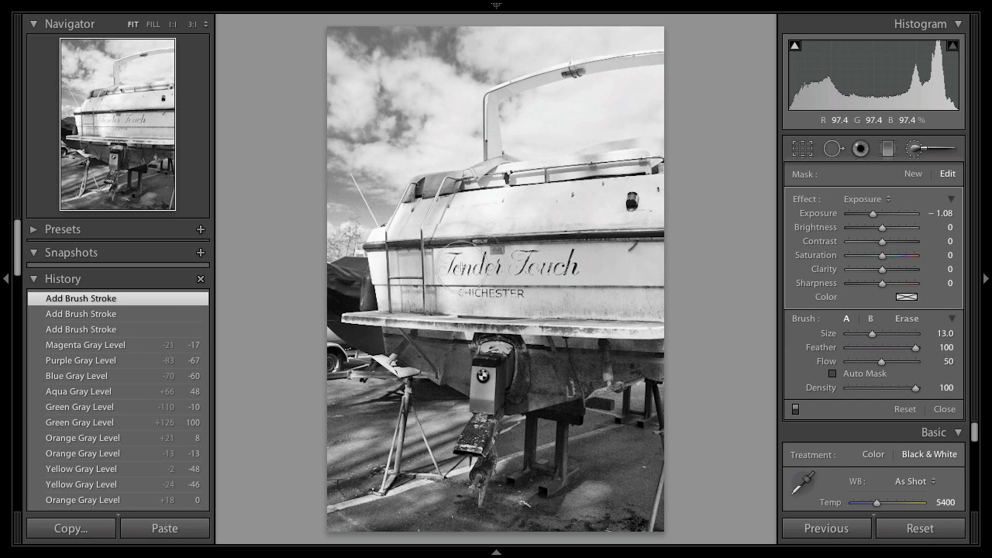
drag(461, 267, 467, 270)
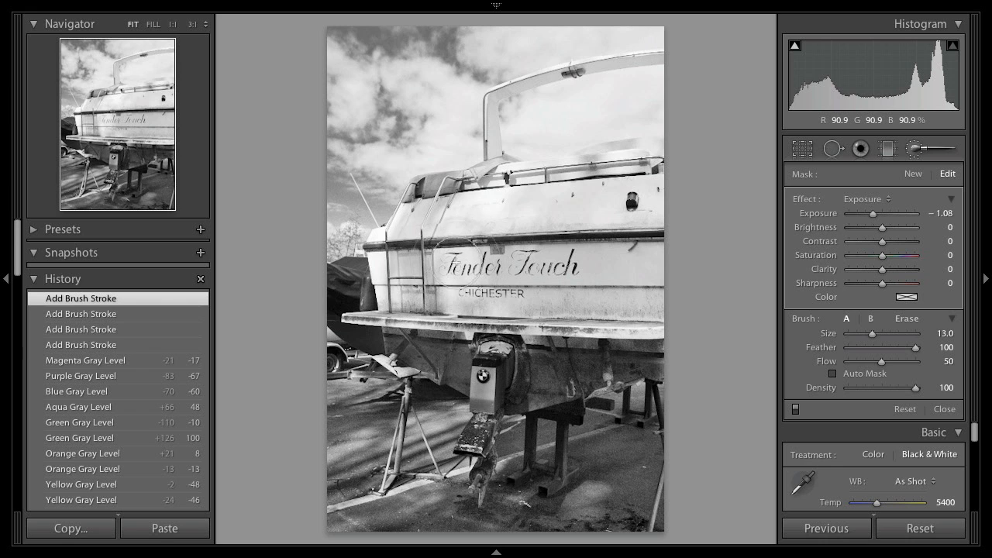
mouse_move(452, 312)
mouse_down()
mouse_move(388, 256)
mouse_move(339, 267)
mouse_move(377, 258)
mouse_move(366, 291)
mouse_up()
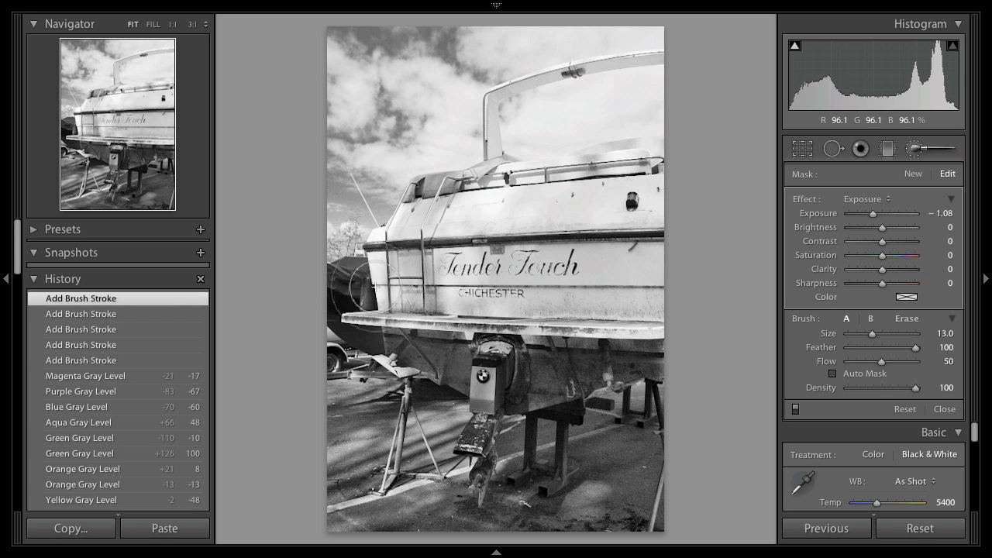
drag(500, 208, 496, 217)
drag(455, 306, 457, 286)
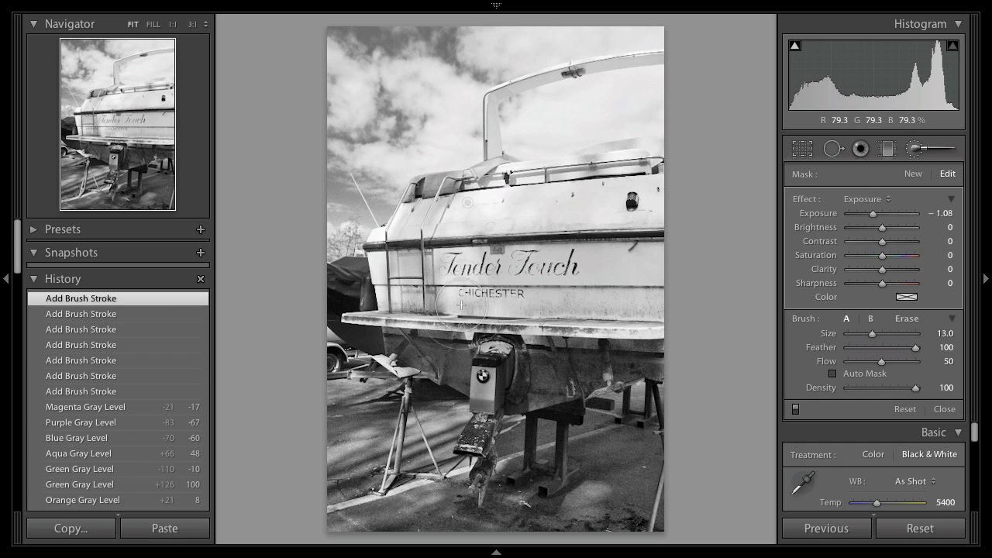
drag(400, 209, 388, 232)
drag(407, 268, 419, 286)
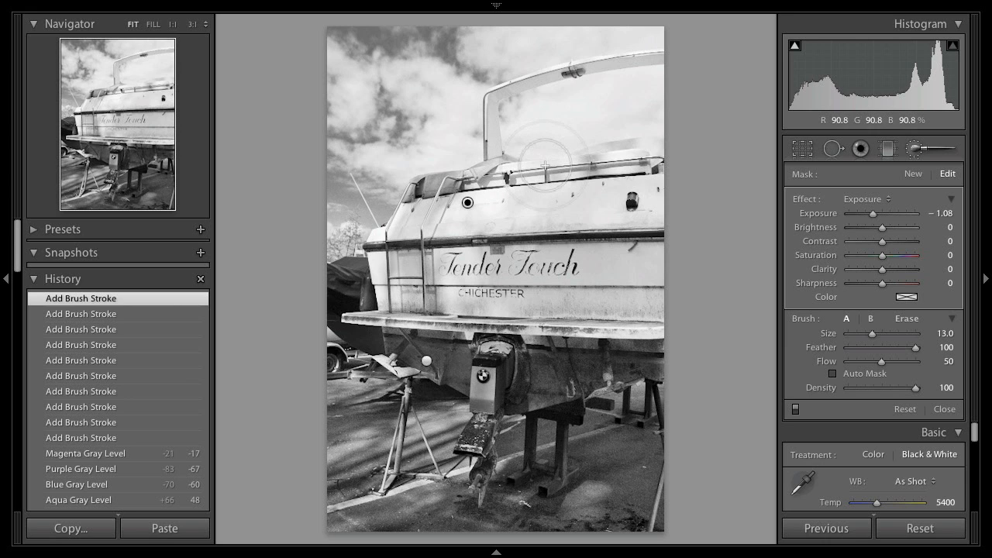
- Paint the darkening brush along the white cabin roof edge above the metal handrail at 1:1 view
key(z)
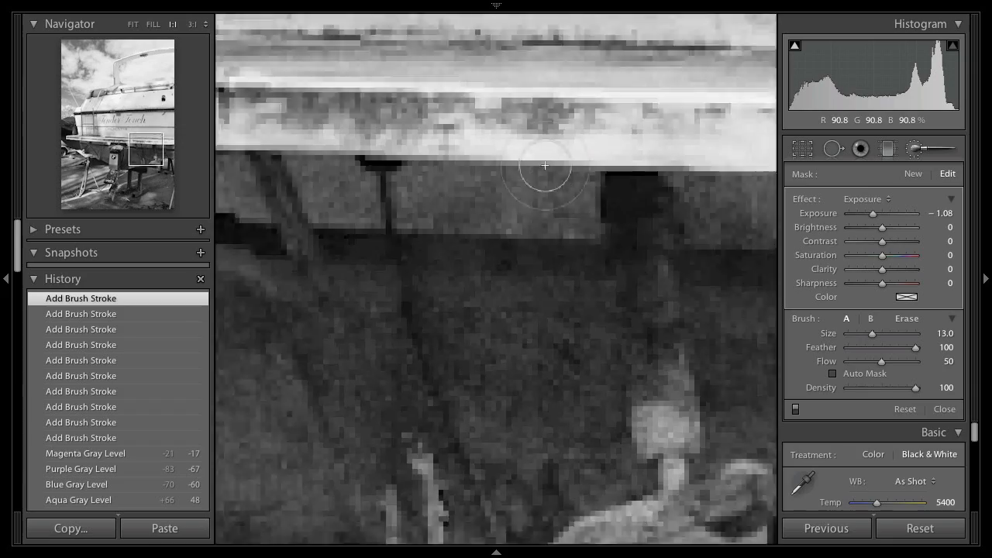
key(space)
drag(546, 64, 527, 557)
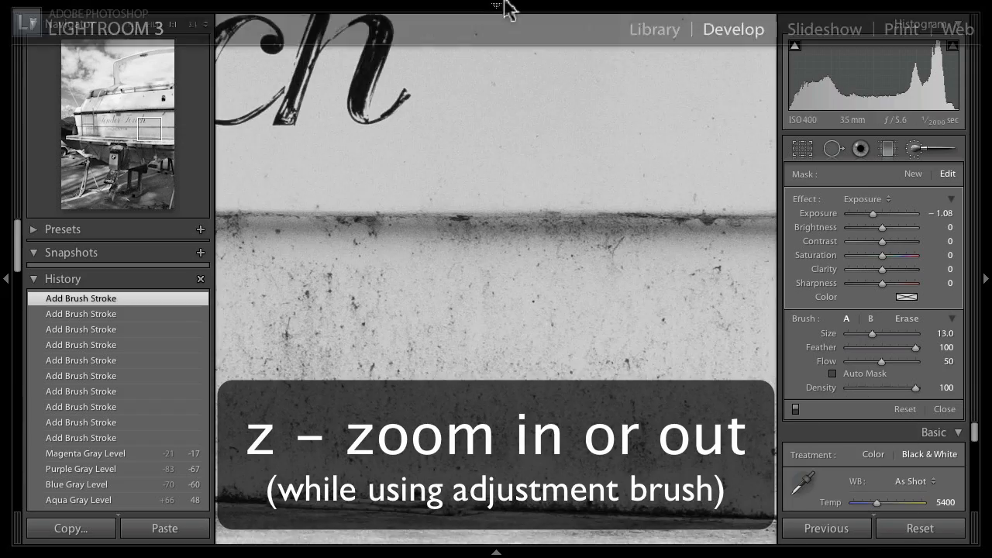
drag(480, 75, 492, 468)
drag(441, 124, 443, 283)
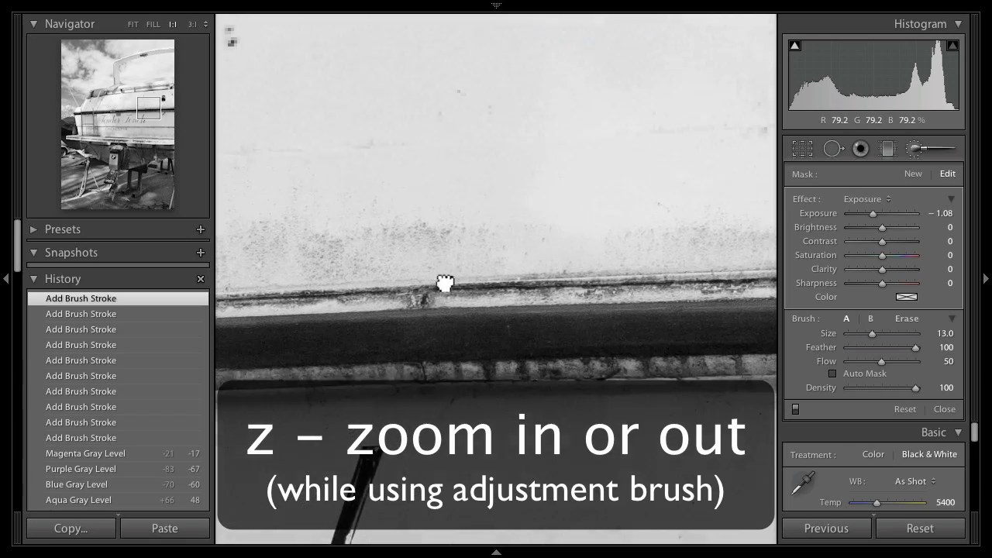
drag(454, 111, 494, 333)
drag(445, 235, 545, 419)
drag(364, 256, 554, 234)
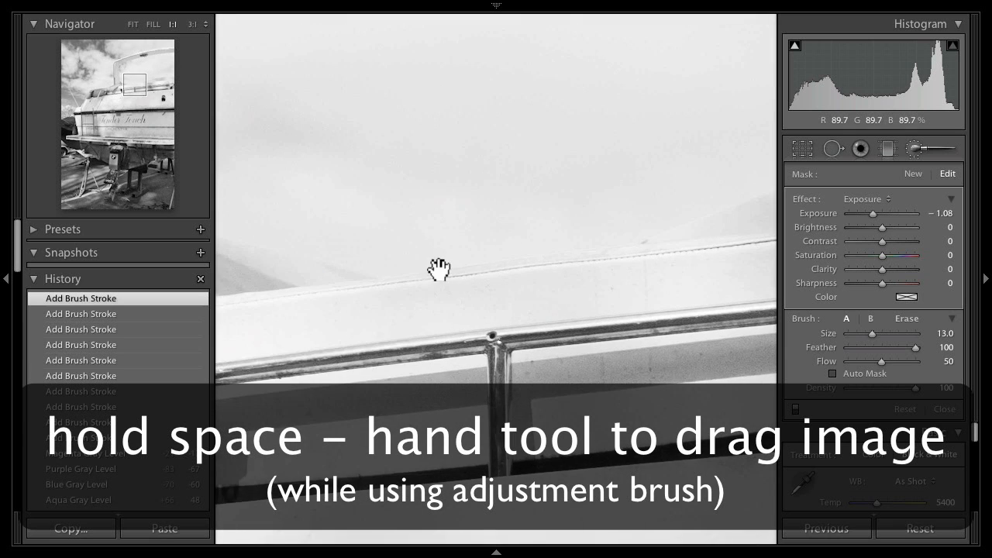
drag(438, 270, 485, 272)
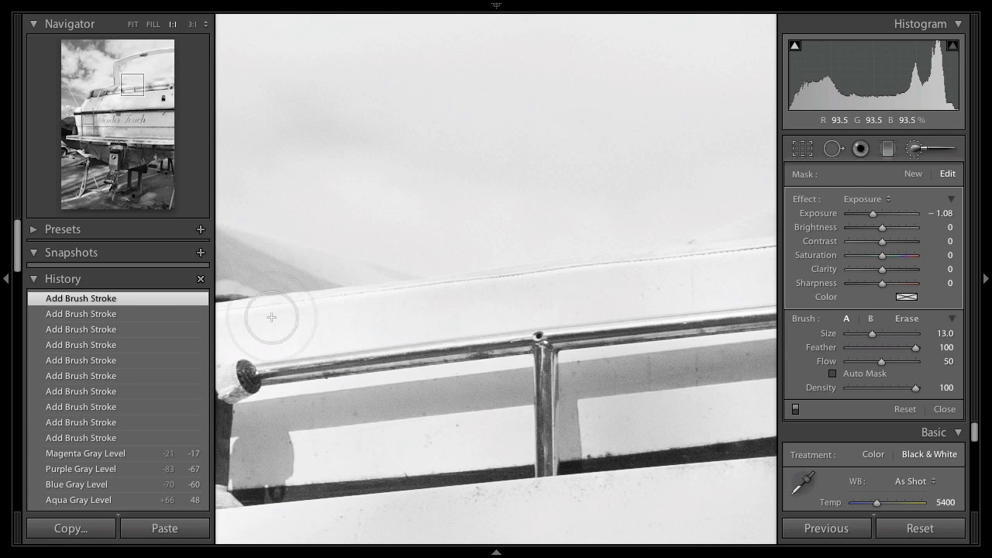
drag(297, 317, 376, 349)
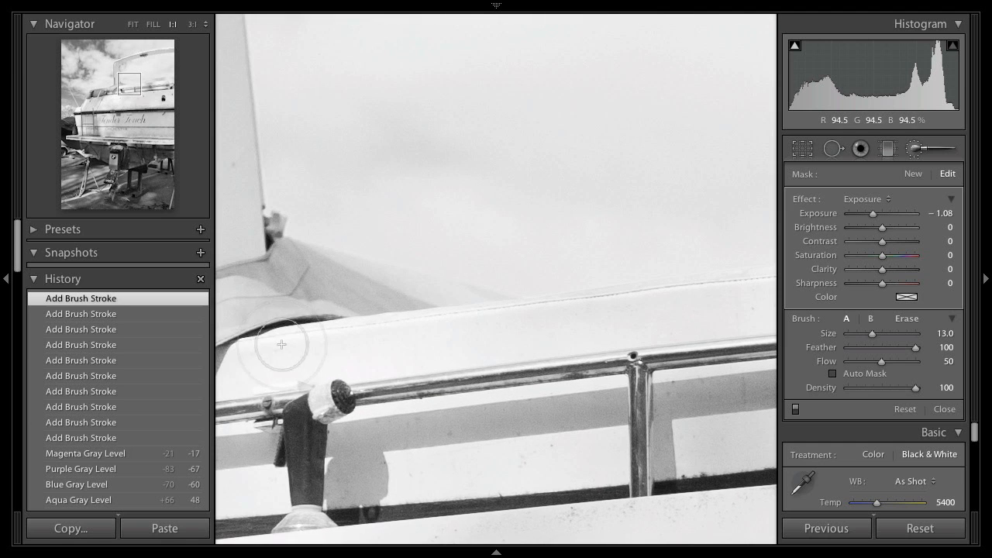
drag(452, 332, 744, 284)
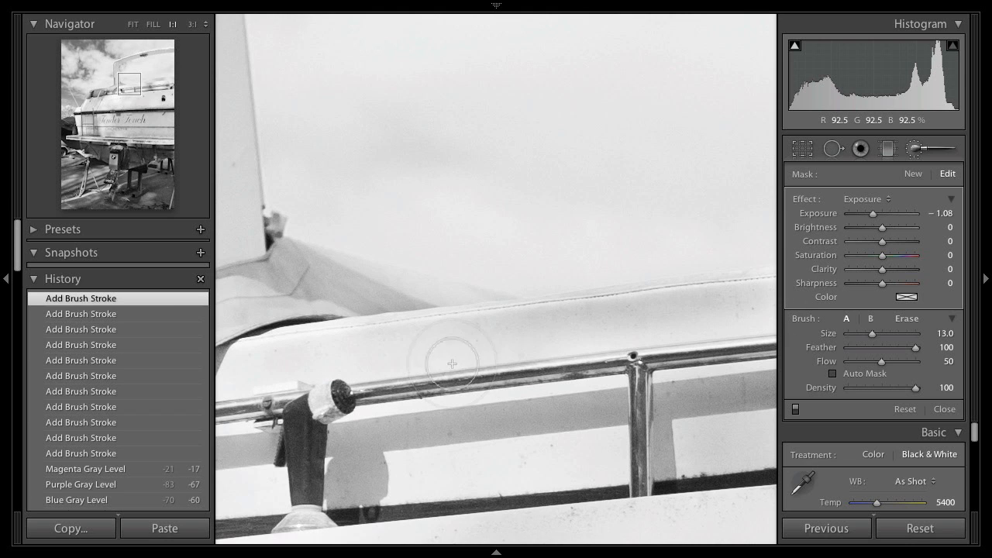
- Darken the bright cabin panels around the handrail's end fitting and beneath the rail with brush strokes
mouse_move(587, 344)
mouse_down()
mouse_move(736, 326)
mouse_move(496, 341)
mouse_move(328, 333)
mouse_move(483, 295)
mouse_up()
click(323, 331)
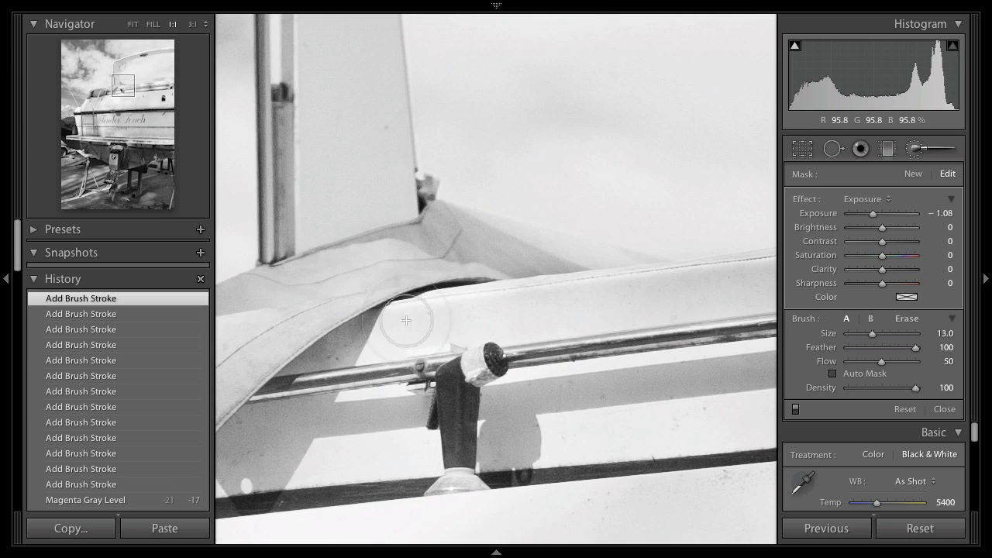
drag(349, 357, 531, 324)
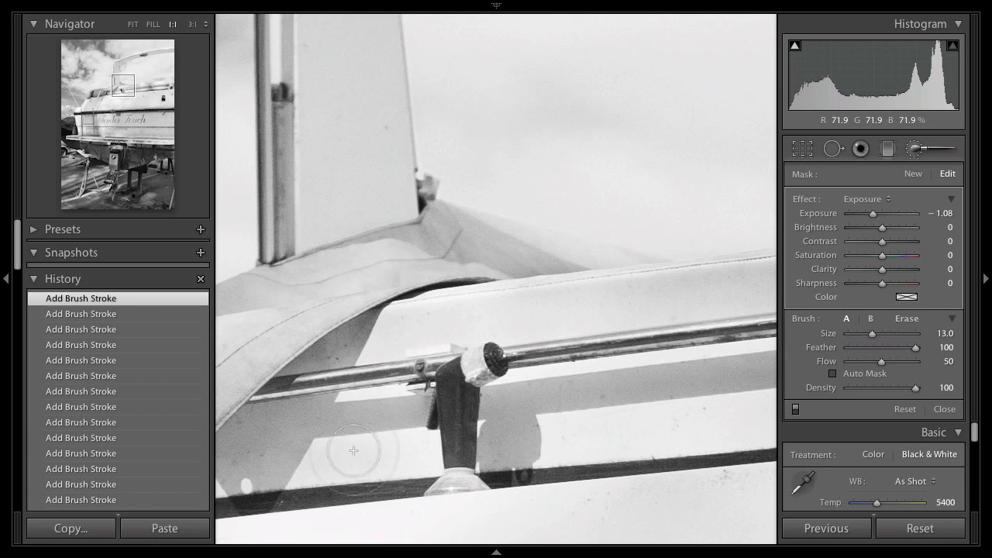
drag(349, 388, 487, 389)
drag(523, 427, 650, 411)
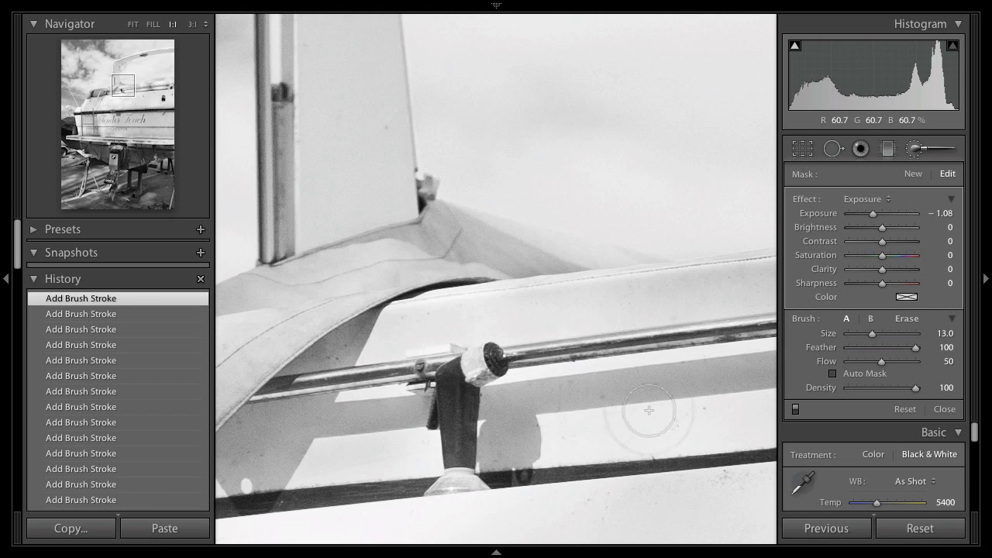
- Continue darkening the bright roof edge toward the right end of the cabin, beside the rail's mounting block
drag(410, 328, 354, 336)
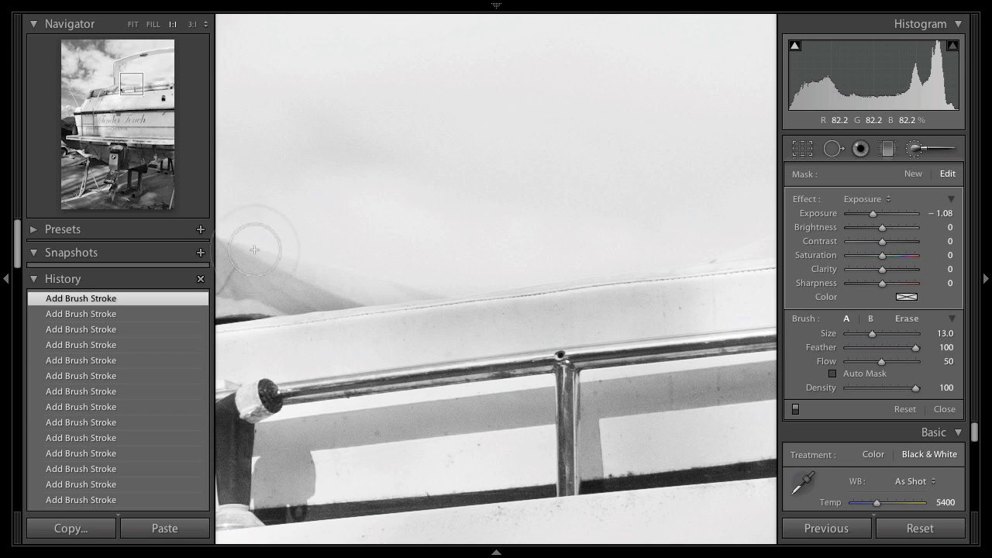
mouse_move(629, 336)
mouse_down()
mouse_move(516, 339)
mouse_move(399, 318)
mouse_up()
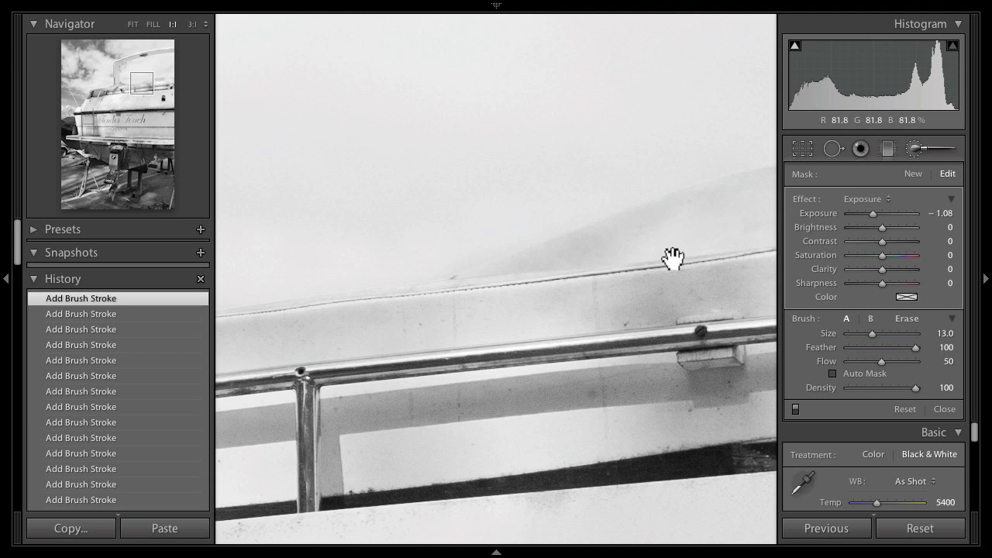
drag(669, 256, 351, 357)
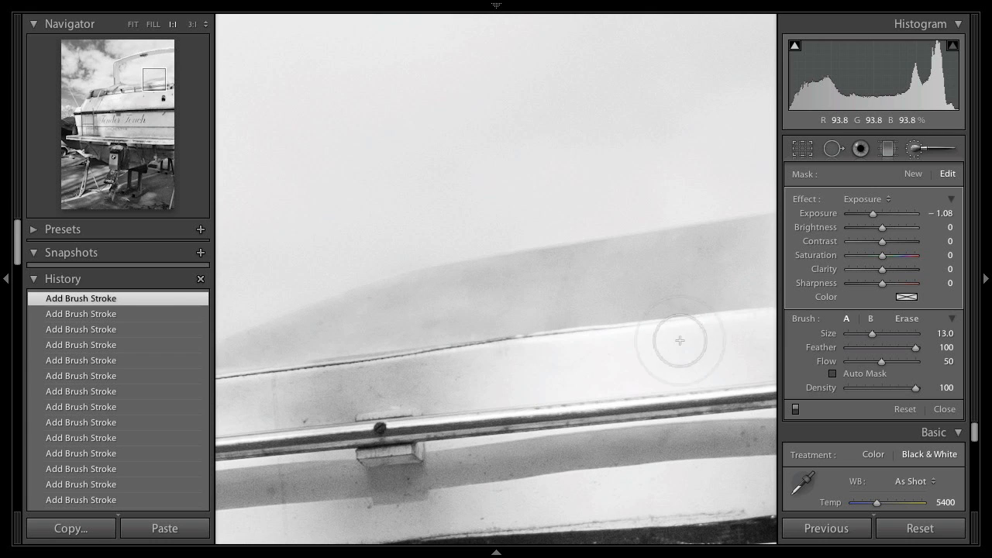
click(547, 349)
mouse_move(571, 201)
mouse_down()
mouse_move(583, 339)
mouse_move(584, 330)
mouse_up()
click(584, 334)
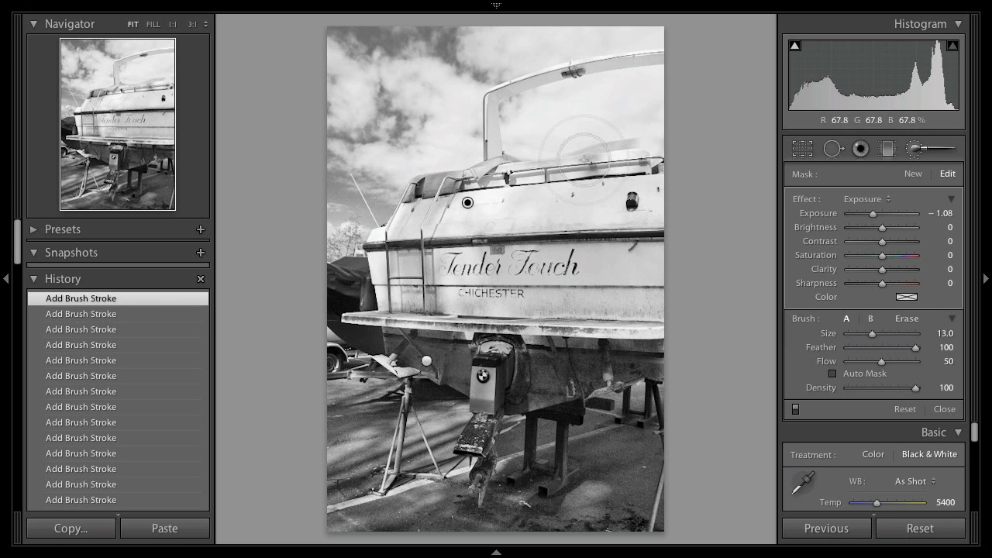
- Lower the Erase brush's flow and erase the darkening along the sky just above the cabin roofline
key(alt)
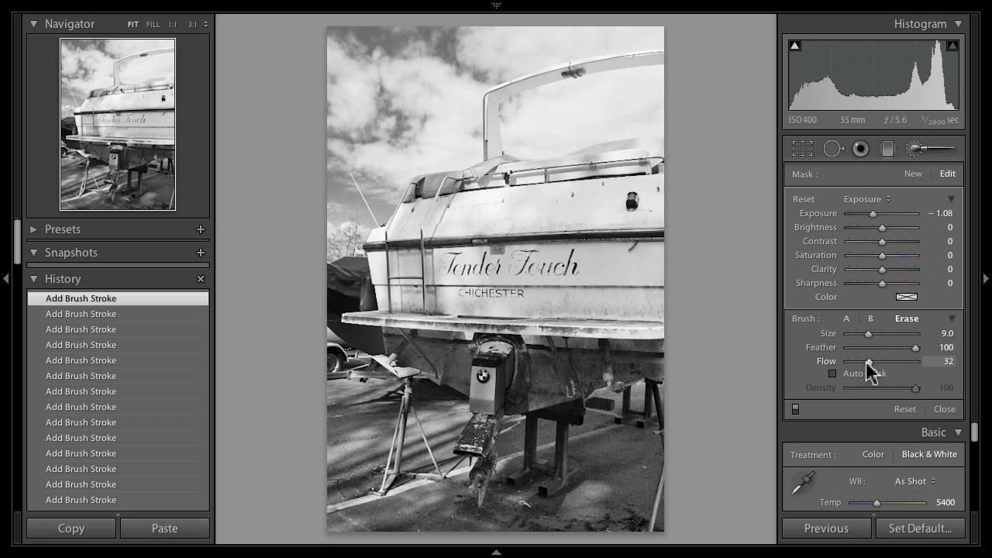
drag(868, 362, 866, 362)
mouse_move(533, 163)
mouse_down()
mouse_move(562, 157)
mouse_move(493, 179)
mouse_move(579, 150)
mouse_move(600, 147)
mouse_move(539, 178)
mouse_move(600, 172)
mouse_move(614, 160)
mouse_move(585, 162)
mouse_move(620, 158)
mouse_move(582, 152)
mouse_up()
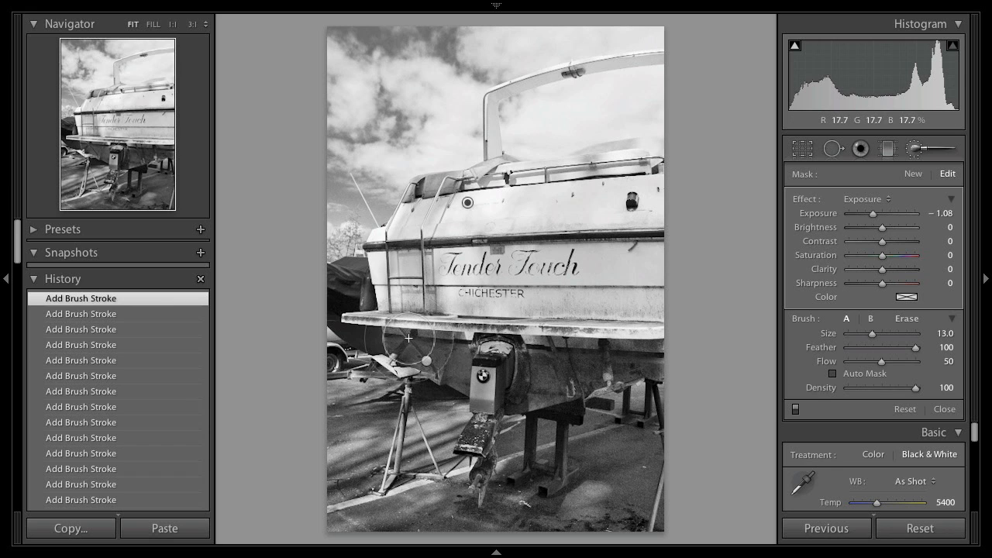
- Compare earlier brush stroke states in the edit history and return to the most recent one
click(141, 329)
click(140, 345)
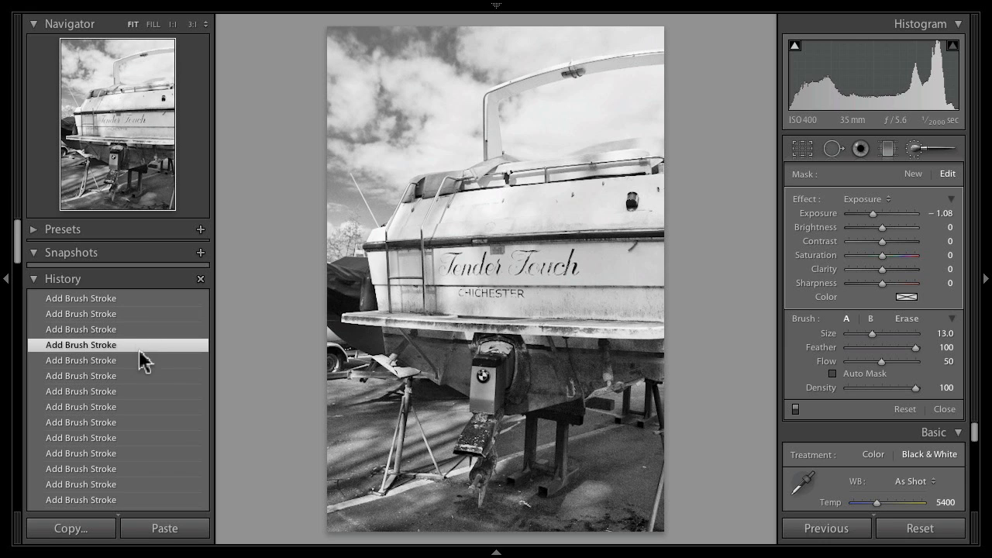
click(142, 361)
click(142, 314)
click(141, 299)
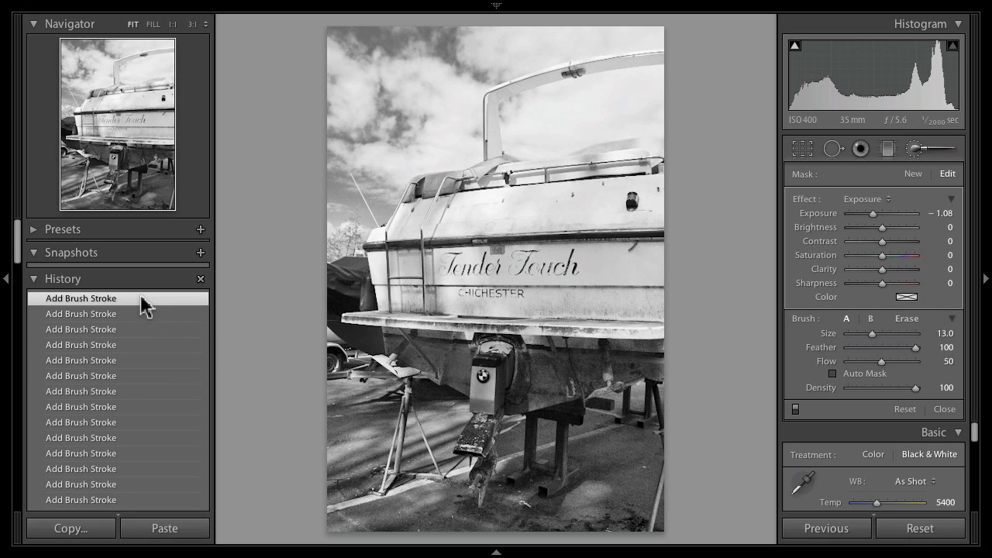
click(140, 314)
click(141, 330)
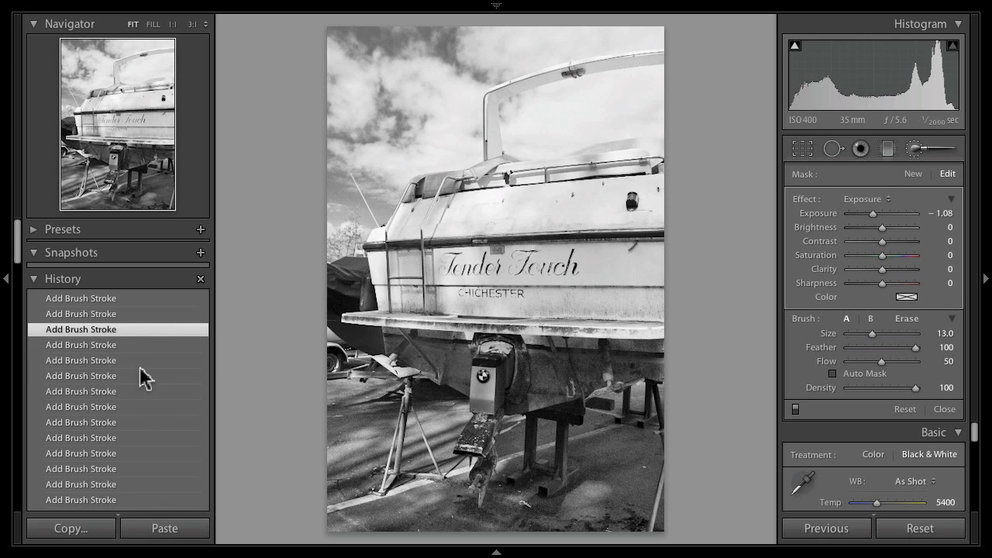
click(145, 406)
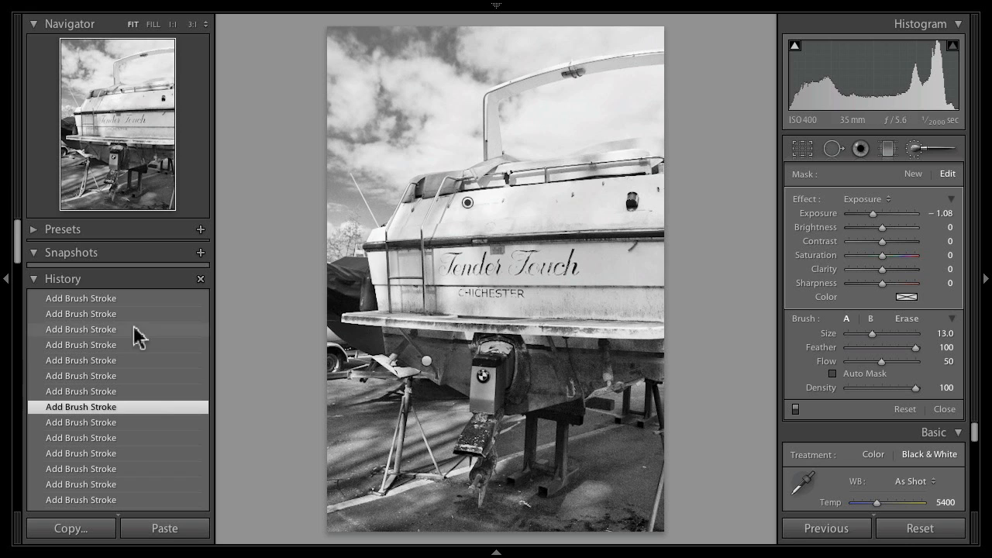
click(133, 299)
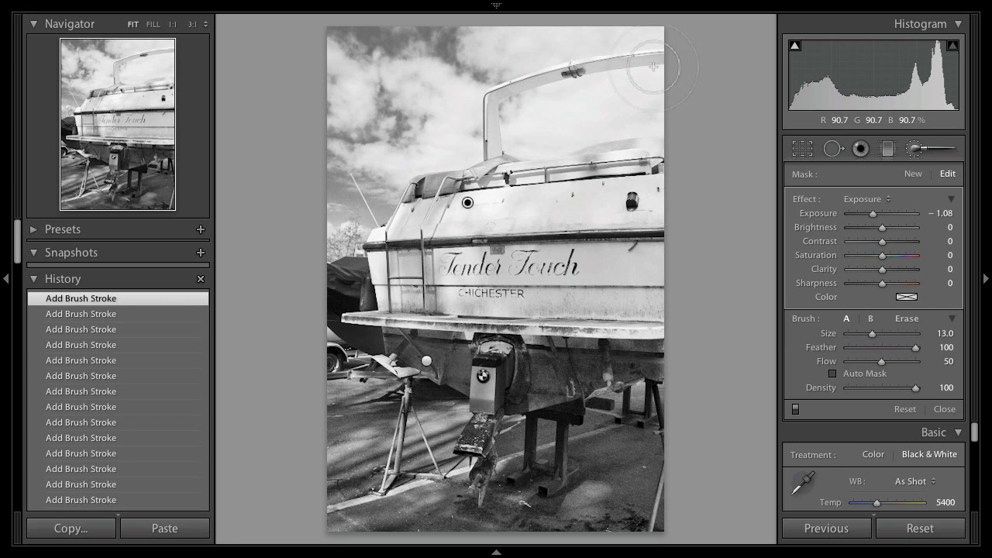
- Reduce the brush size to 3 and darken the upright leg of the arch down to the cover at its base
key(z)
key(space)
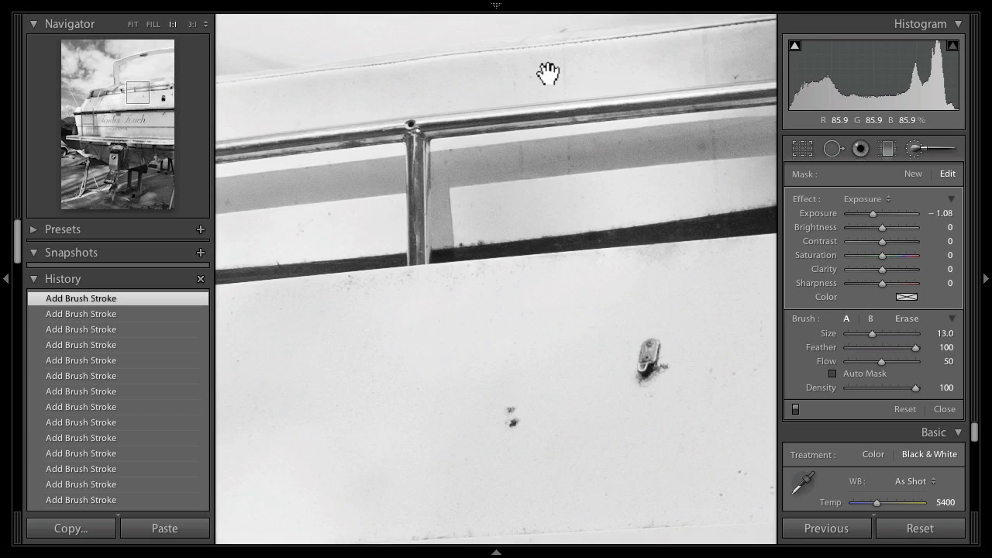
drag(548, 74, 534, 554)
drag(457, 192, 659, 340)
drag(461, 223, 567, 315)
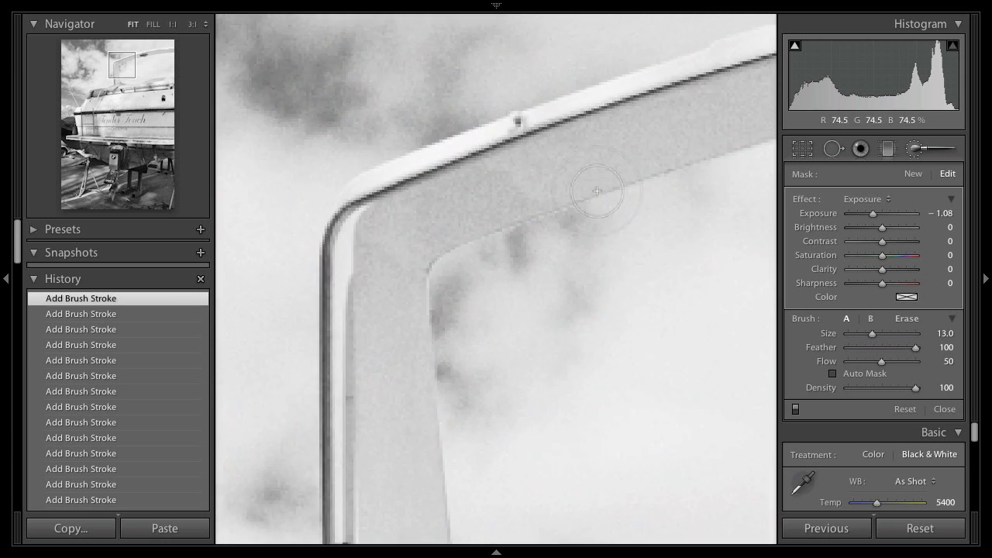
key(z)
key(bracketleft)
key(bracketleft)
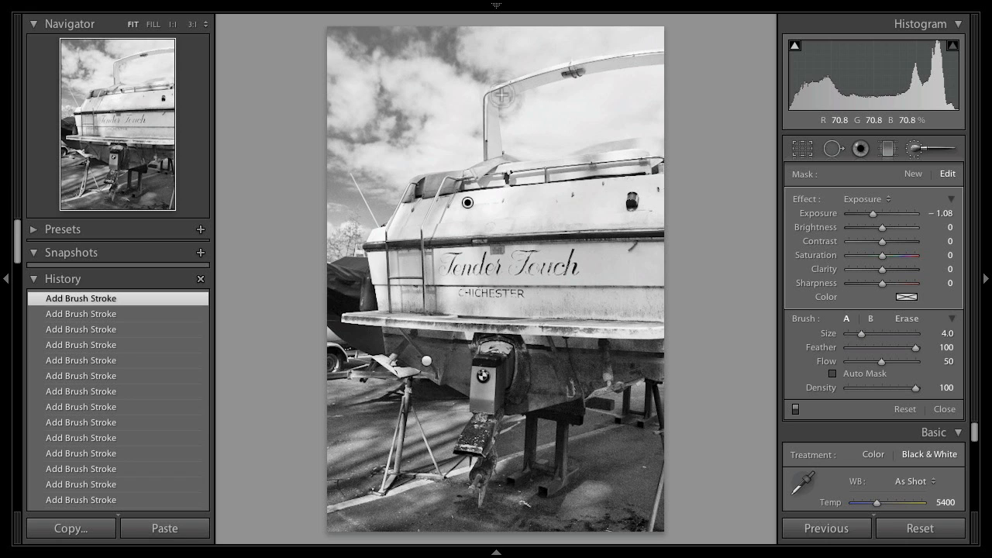
key(bracketleft)
key(bracketleft)
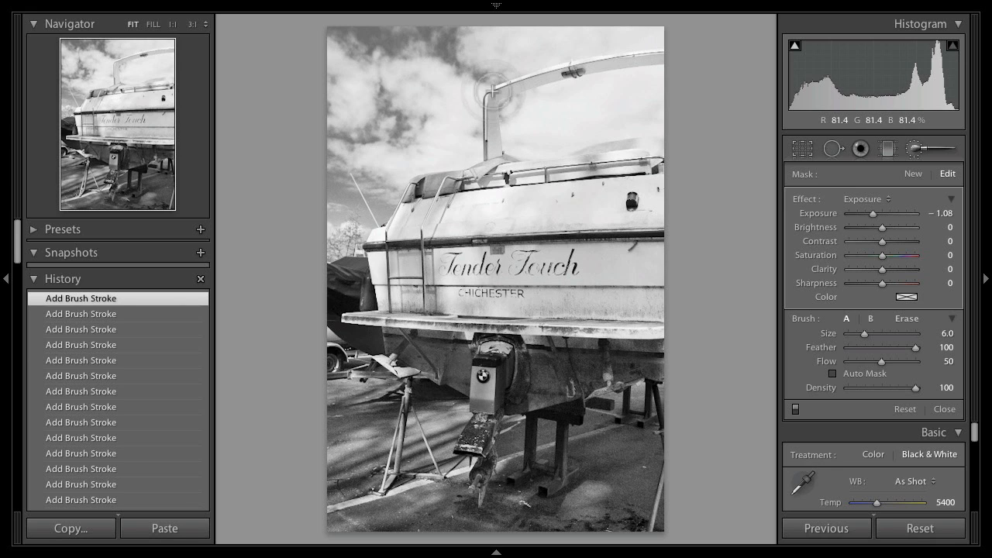
key(bracketleft)
key(bracketleft)
mouse_move(504, 92)
mouse_down()
mouse_move(562, 78)
mouse_move(503, 95)
mouse_move(551, 76)
mouse_move(678, 59)
mouse_move(594, 62)
mouse_move(500, 94)
mouse_move(496, 149)
mouse_up()
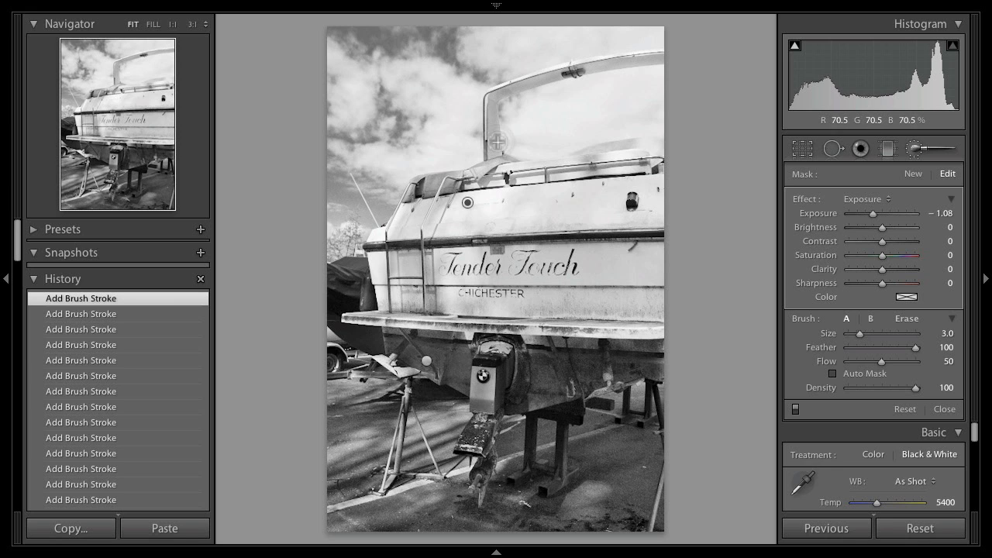
drag(494, 164, 483, 172)
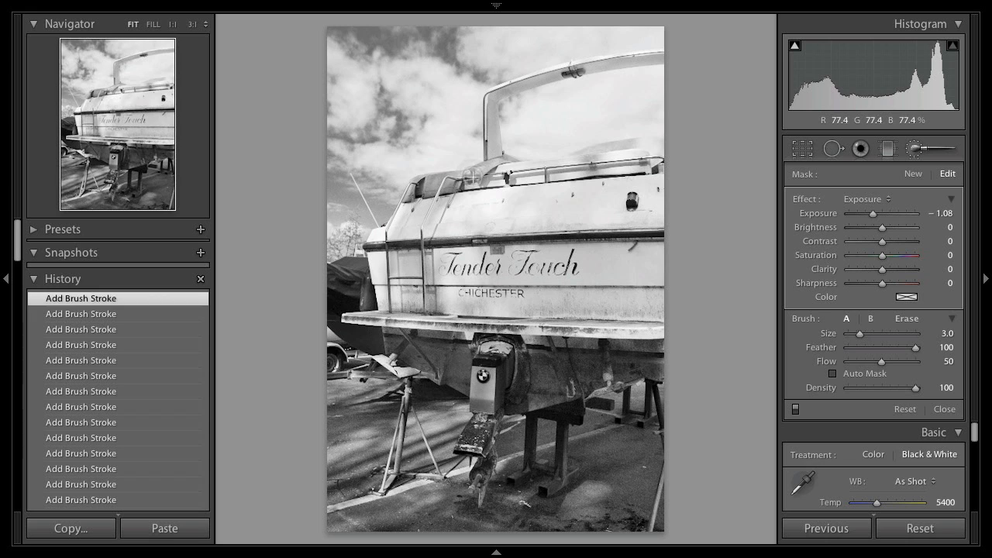
- Darken the bright canopy edge above the right end of the cabin roof and reduce the brush size to 2
drag(641, 143, 669, 142)
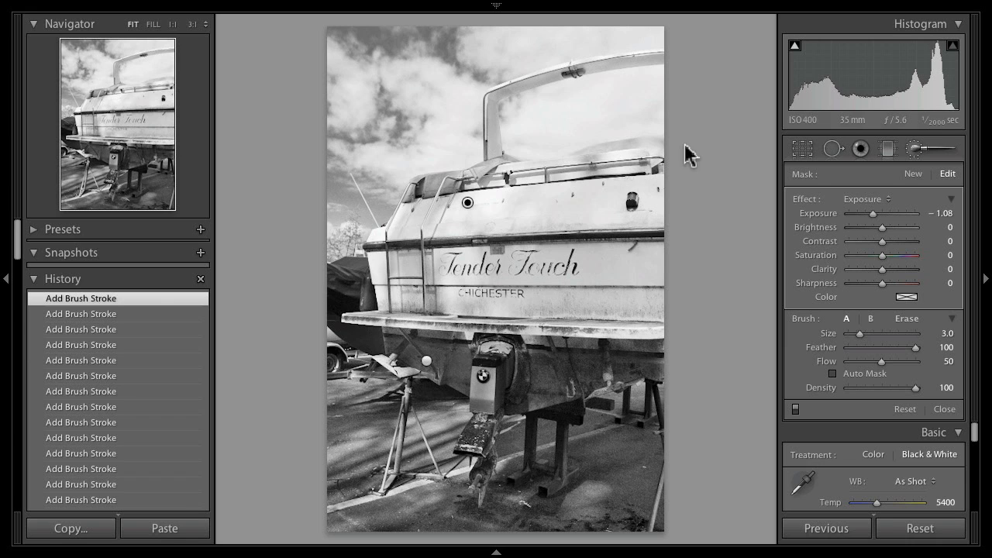
key(bracketright)
key(bracketright)
key(bracketright)
key(bracketleft)
key(bracketleft)
key(bracketleft)
key(bracketleft)
key(bracketleft)
key(bracketleft)
key(bracketleft)
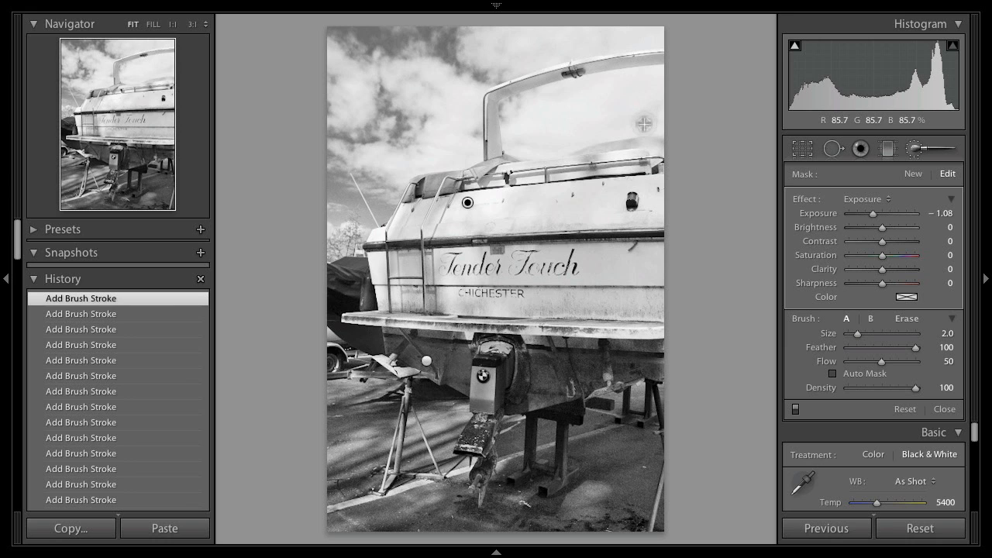
- Set the Erase brush size to 7 and erase spilled darkening from the sky inside the arch and along its underside
key(alt)
key(bracketleft)
key(bracketleft)
key(bracketleft)
key(bracketleft)
key(bracketleft)
key(bracketleft)
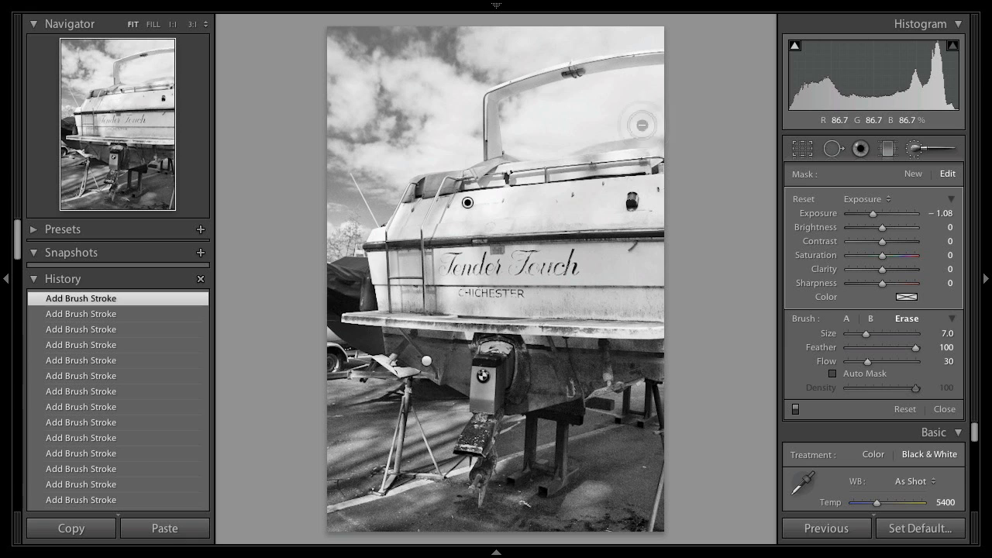
mouse_move(637, 129)
mouse_down()
mouse_move(658, 127)
mouse_move(563, 143)
mouse_move(575, 144)
mouse_up()
mouse_move(526, 86)
mouse_down()
mouse_move(619, 65)
mouse_move(508, 92)
mouse_move(549, 87)
mouse_up()
mouse_move(667, 61)
mouse_down()
mouse_move(585, 71)
mouse_move(606, 64)
mouse_move(587, 87)
mouse_move(603, 76)
mouse_up()
key(alt)
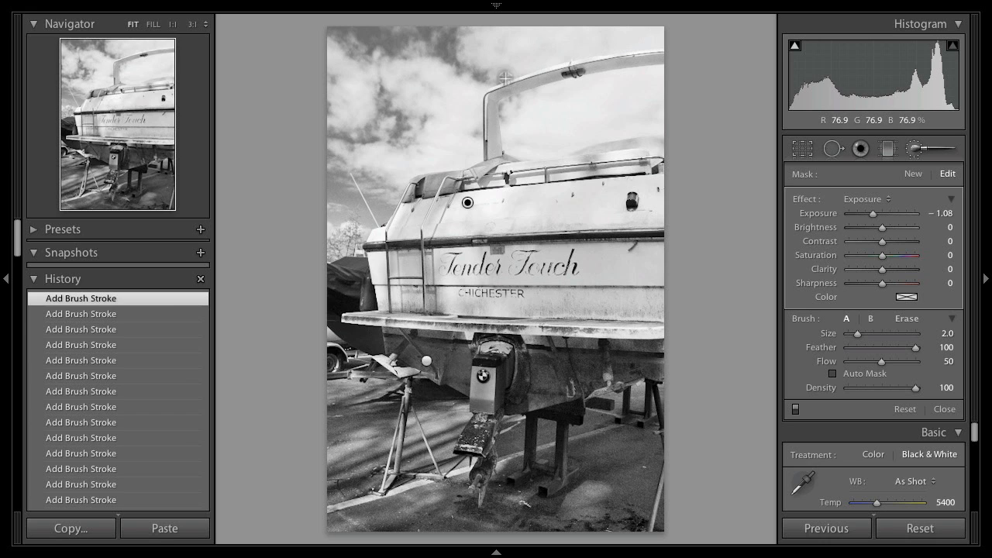
- Set the brush size to 3 and darken the bright sky just above the arch's upper curve
key(z)
key(space)
mouse_move(541, 161)
mouse_down()
mouse_move(491, 195)
mouse_move(378, 346)
mouse_up()
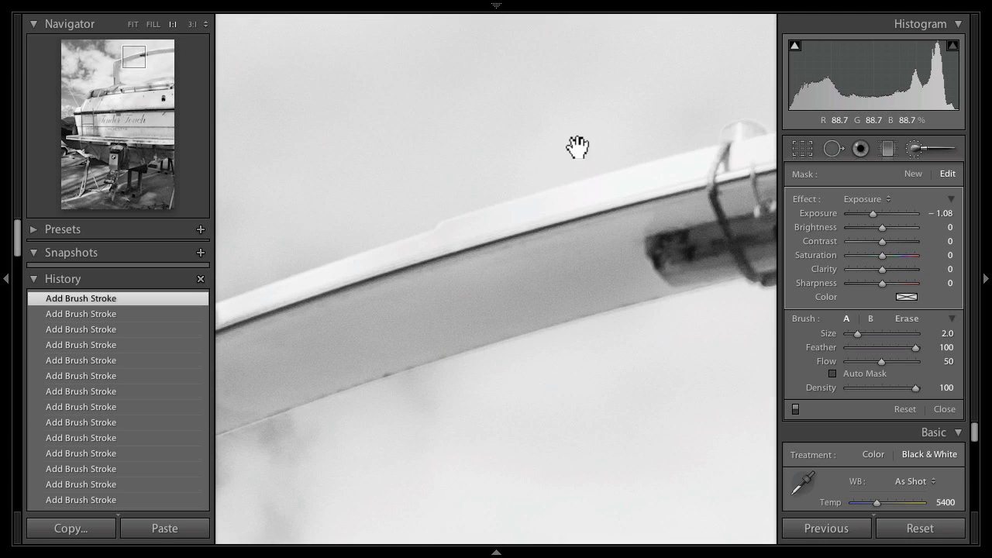
drag(576, 148, 560, 206)
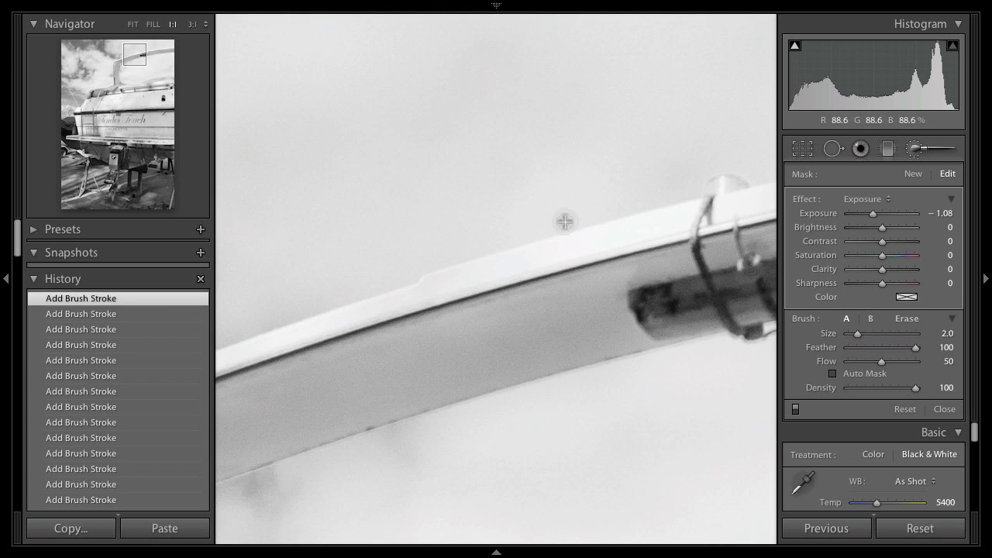
scroll(436, 252, up, 5)
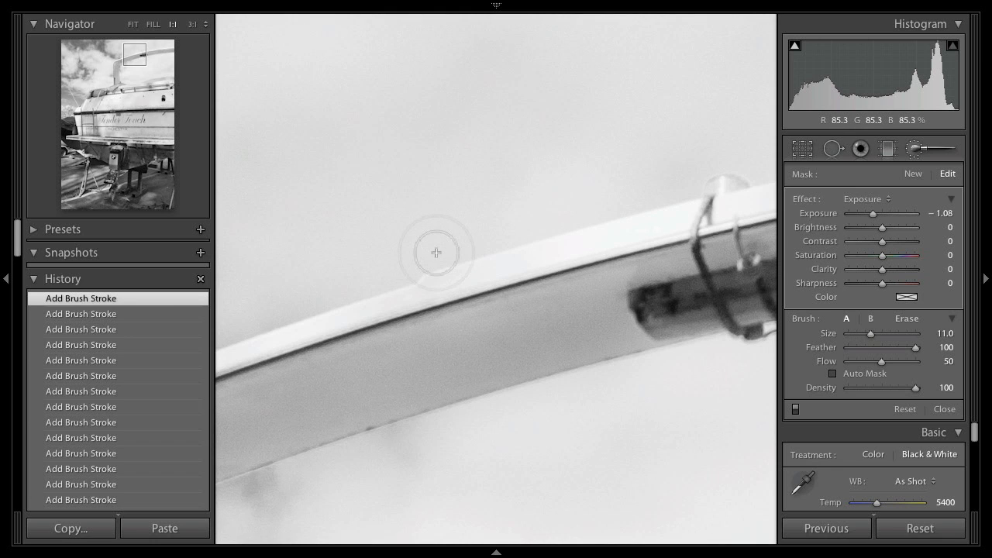
key(z)
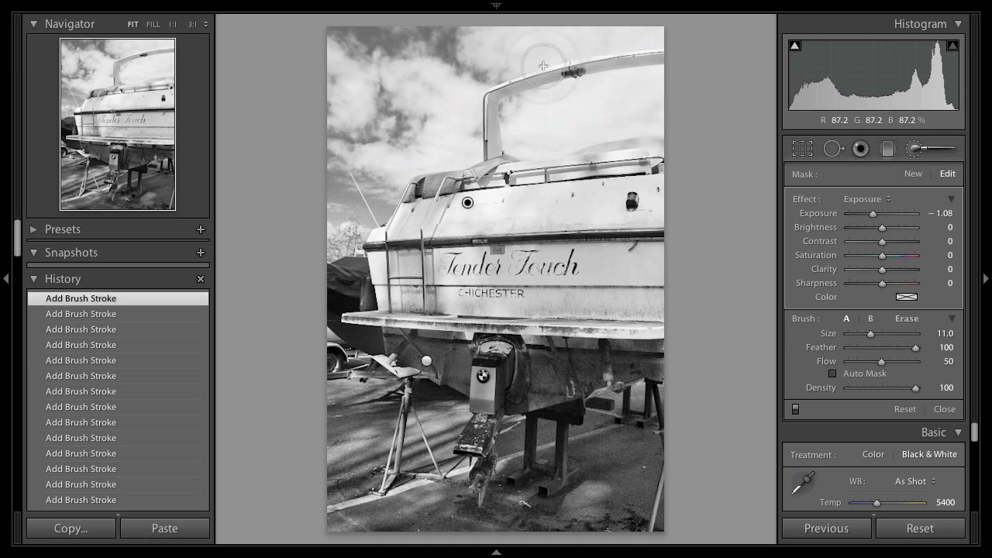
scroll(531, 68, down, 4)
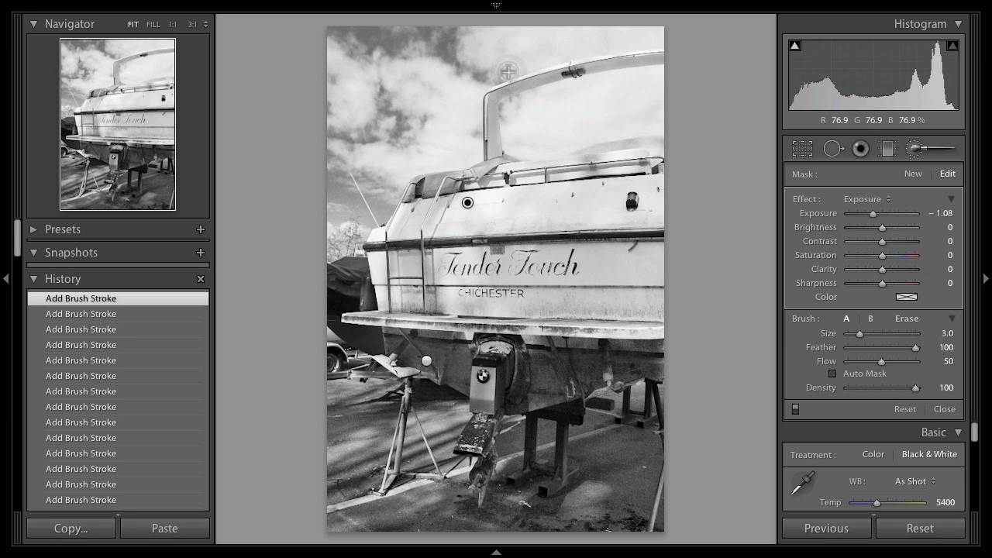
mouse_move(518, 72)
mouse_down()
mouse_move(652, 49)
mouse_move(516, 70)
mouse_move(579, 43)
mouse_move(621, 40)
mouse_move(545, 65)
mouse_move(623, 40)
mouse_move(586, 52)
mouse_move(659, 45)
mouse_move(546, 57)
mouse_move(583, 47)
mouse_up()
- Enlarge the brush to 7 and darken the wider sky above the arch, from the right edge down to its left corner
scroll(583, 46, up, 4)
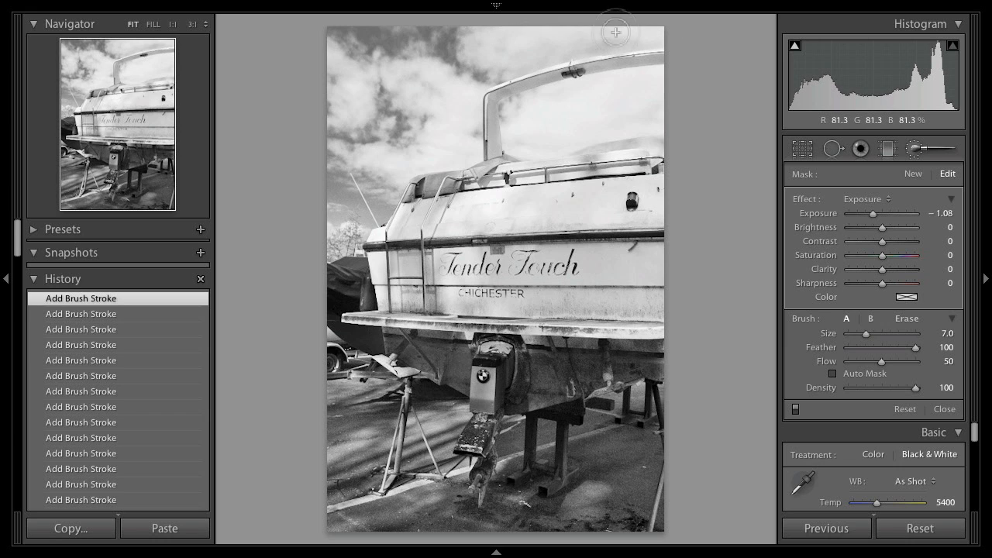
mouse_move(633, 38)
mouse_down()
mouse_move(670, 36)
mouse_move(634, 37)
mouse_up()
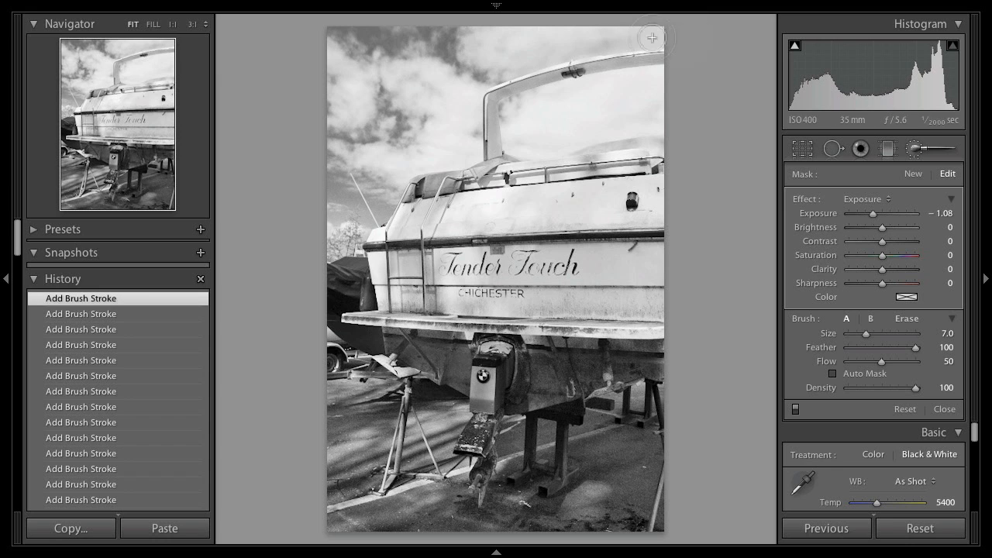
mouse_move(527, 47)
mouse_down()
mouse_move(497, 73)
mouse_move(567, 54)
mouse_move(480, 70)
mouse_move(480, 95)
mouse_up()
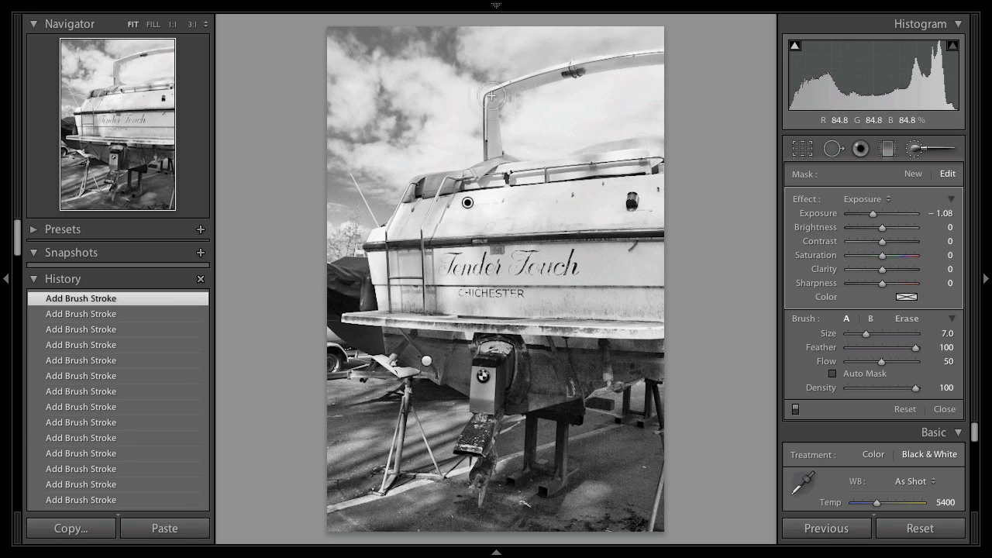
- Erase the darkening spilled onto the arch's white upper edge using a size 5 Erase brush with flow 30
key(z)
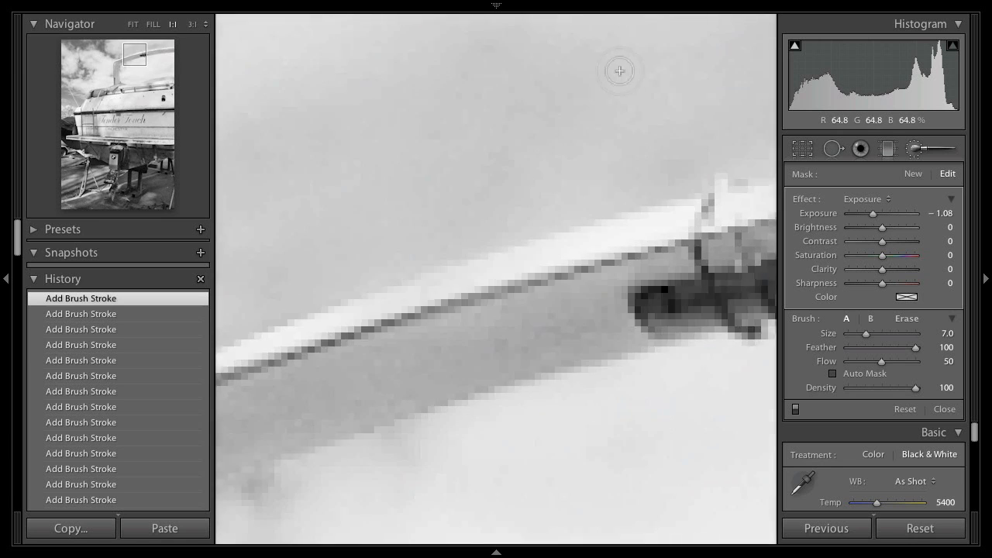
drag(672, 193, 328, 190)
mouse_move(556, 142)
mouse_down()
mouse_move(509, 164)
mouse_move(506, 177)
mouse_up()
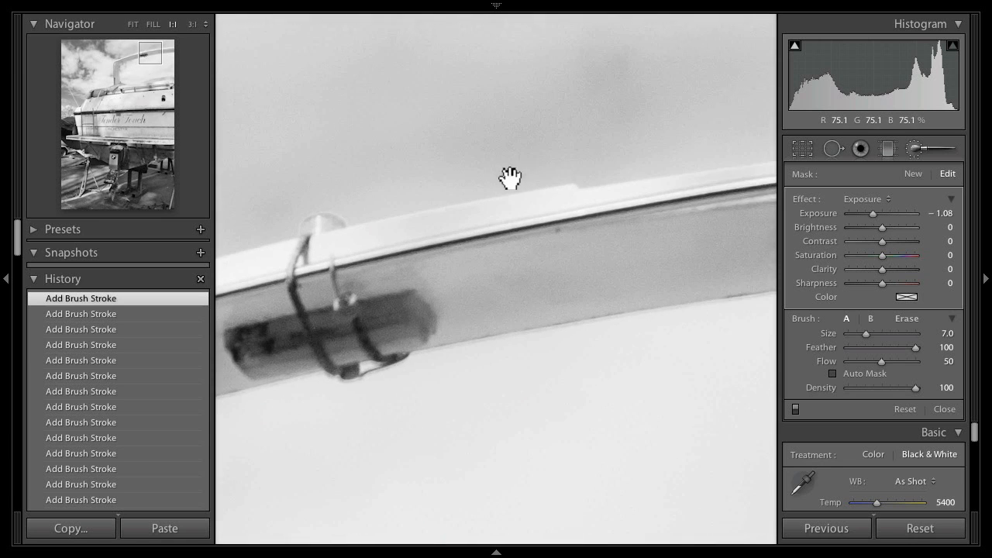
key(alt)
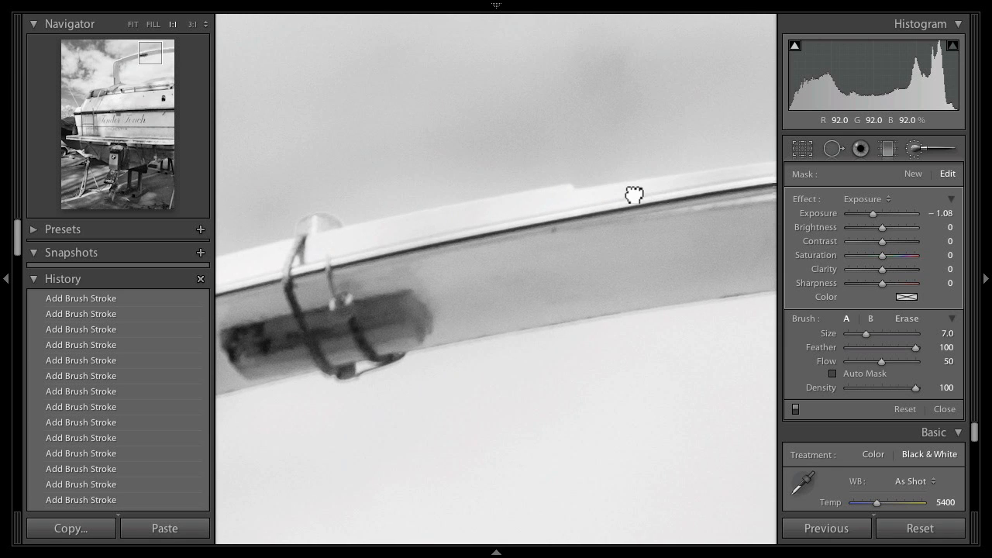
drag(633, 195, 381, 226)
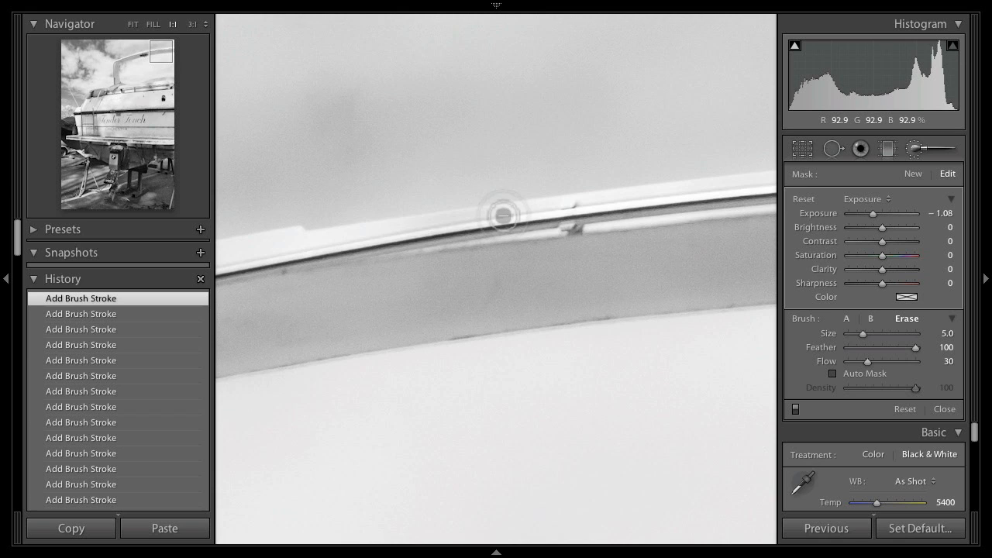
key(alt)
key(z)
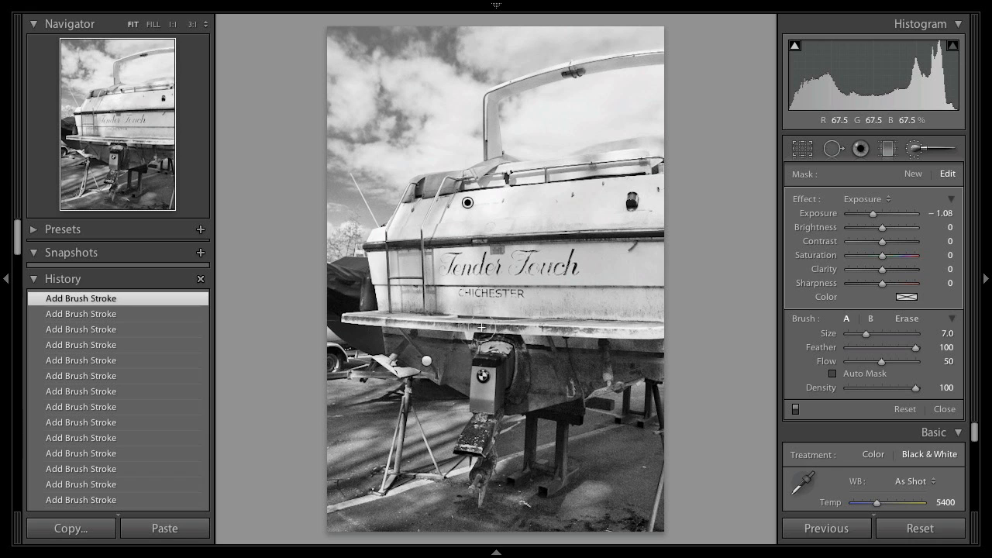
- Inspect the mask overlays of the sky-and-cabin darkening and the lower-hull brightening adjustments
click(426, 361)
mouse_move(428, 372)
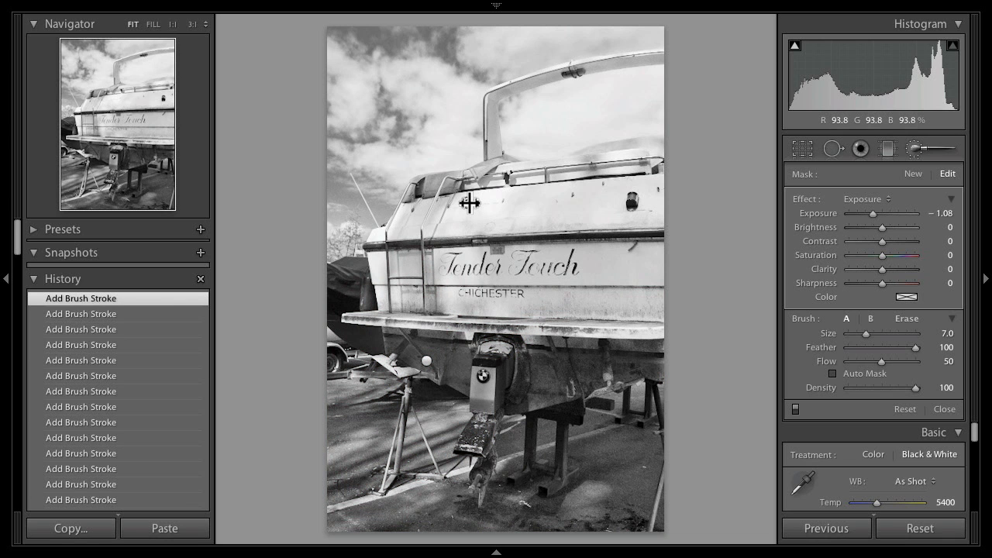
key(o)
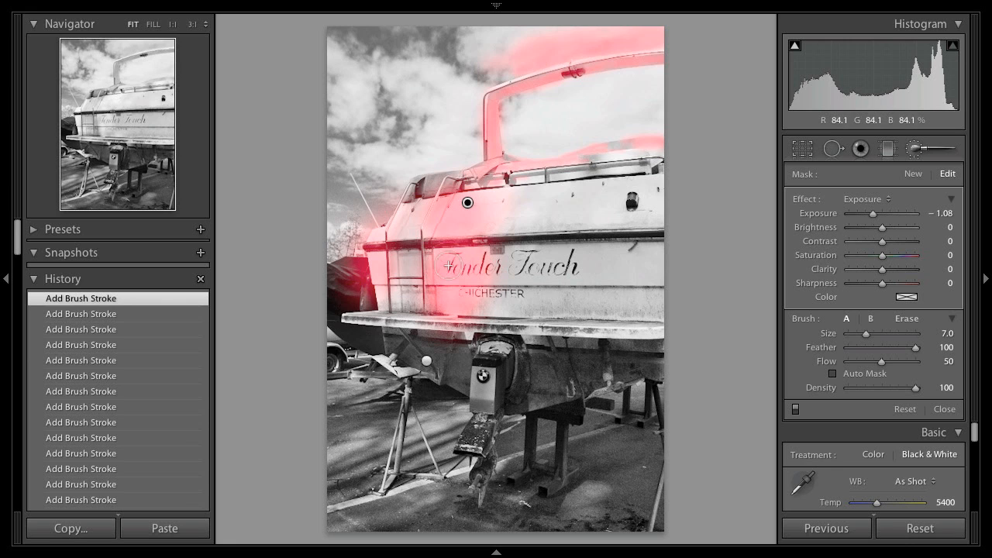
click(427, 364)
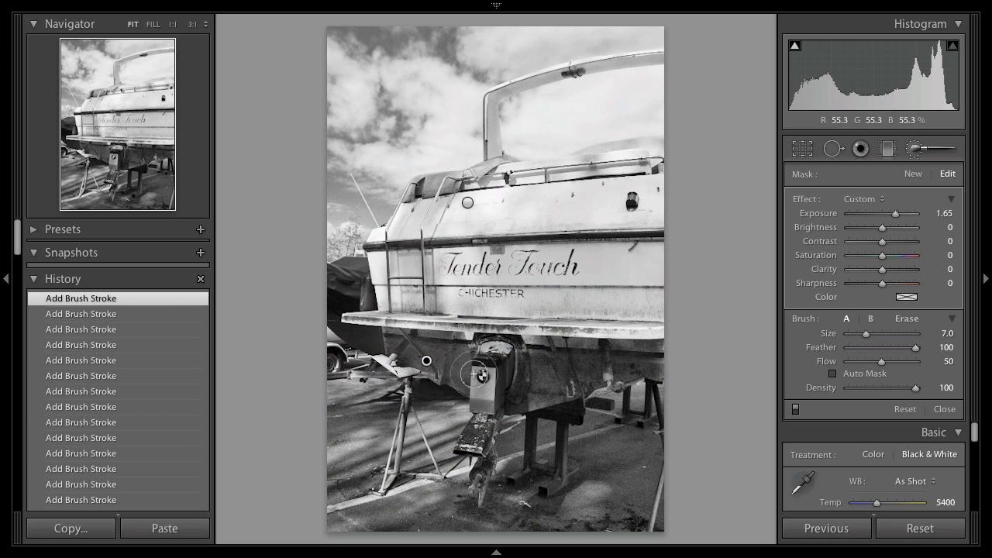
mouse_move(427, 363)
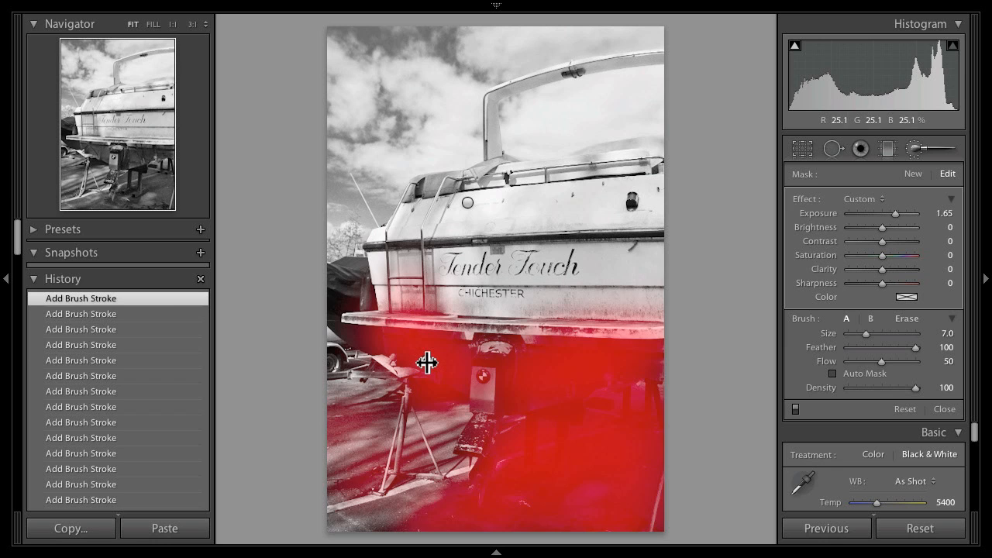
- Start a new brush adjustment with Exposure 0.52, brush size 8 and flow 30
click(913, 176)
click(891, 216)
drag(890, 214, 886, 211)
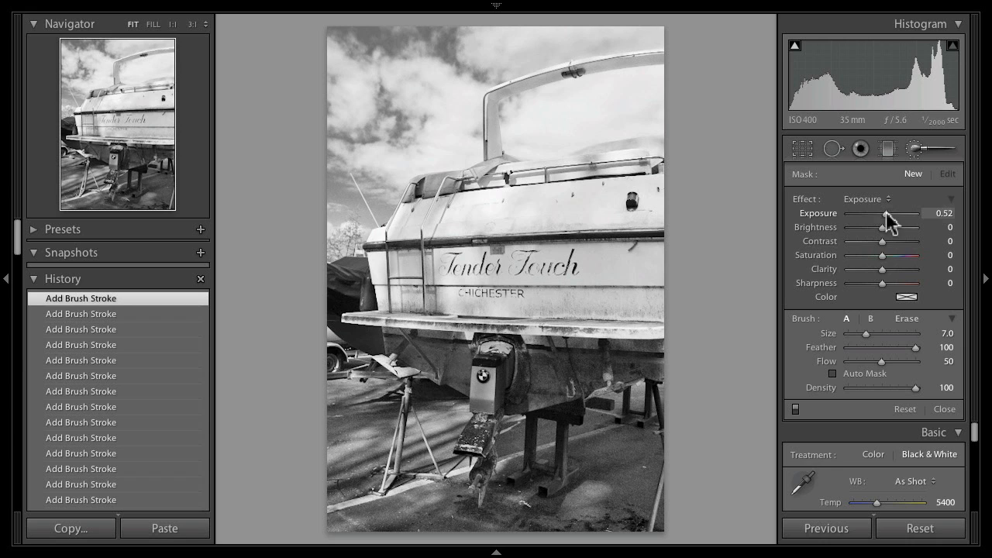
key(])
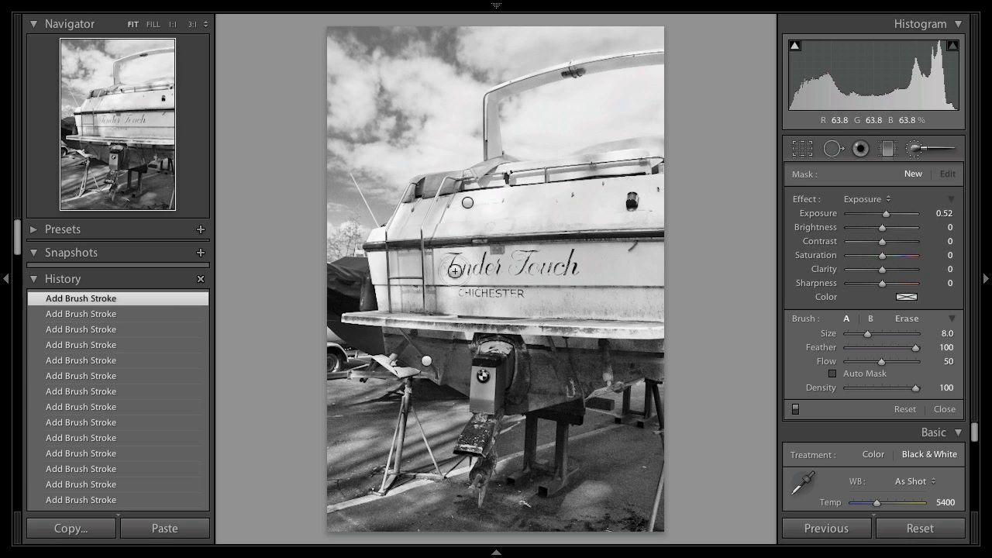
key(shift+3)
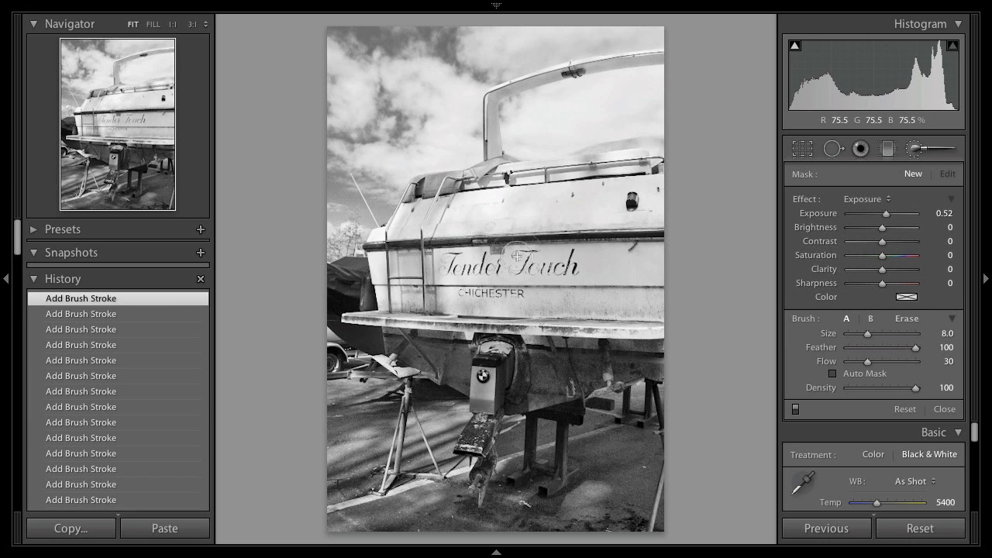
- Brighten the white hull around the "Tender Touch" lettering and the stripe above it, and increase the brush size to 9
mouse_move(463, 283)
mouse_down()
mouse_move(554, 277)
mouse_move(488, 282)
mouse_move(524, 275)
mouse_move(481, 276)
mouse_up()
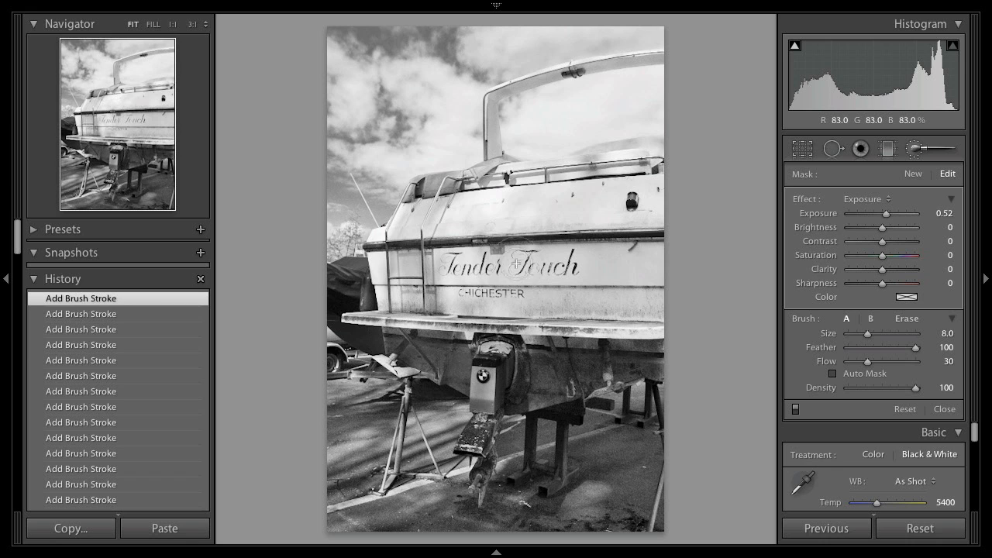
mouse_move(527, 277)
mouse_down()
mouse_move(505, 257)
mouse_move(536, 253)
mouse_move(483, 276)
mouse_move(602, 279)
mouse_move(518, 277)
mouse_up()
mouse_move(584, 238)
mouse_down()
mouse_move(593, 278)
mouse_move(583, 228)
mouse_move(569, 233)
mouse_up()
mouse_move(455, 290)
mouse_down()
mouse_move(560, 291)
mouse_move(440, 302)
mouse_up()
key(])
- Examine the mask overlay of the lower-hull brightening adjustment and its pin, and hide the overlay
drag(427, 361, 426, 366)
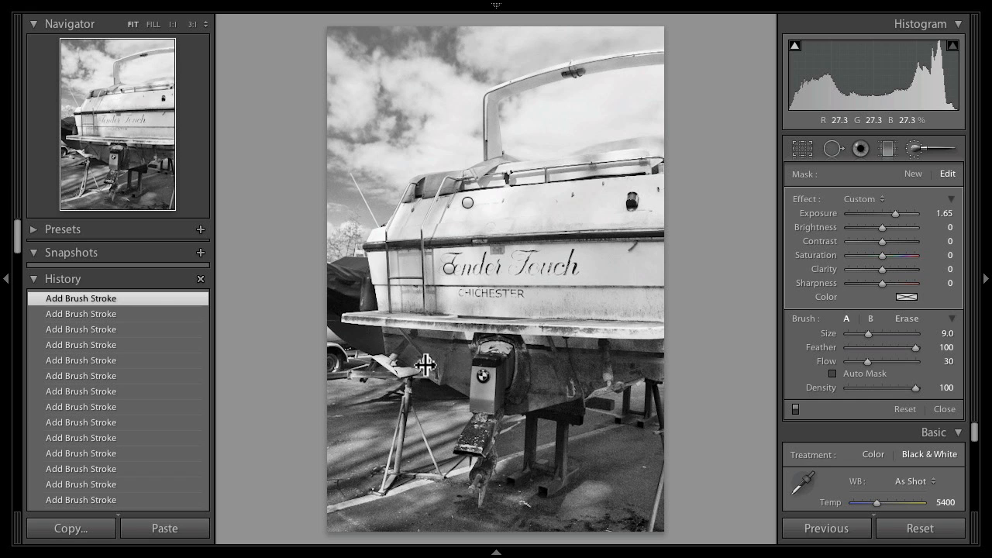
key(o)
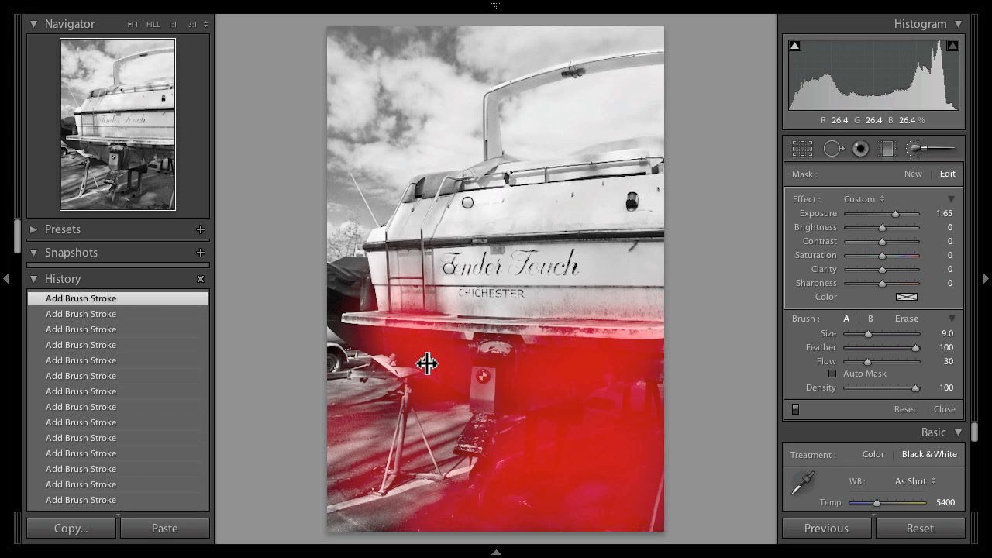
click(451, 270)
click(426, 361)
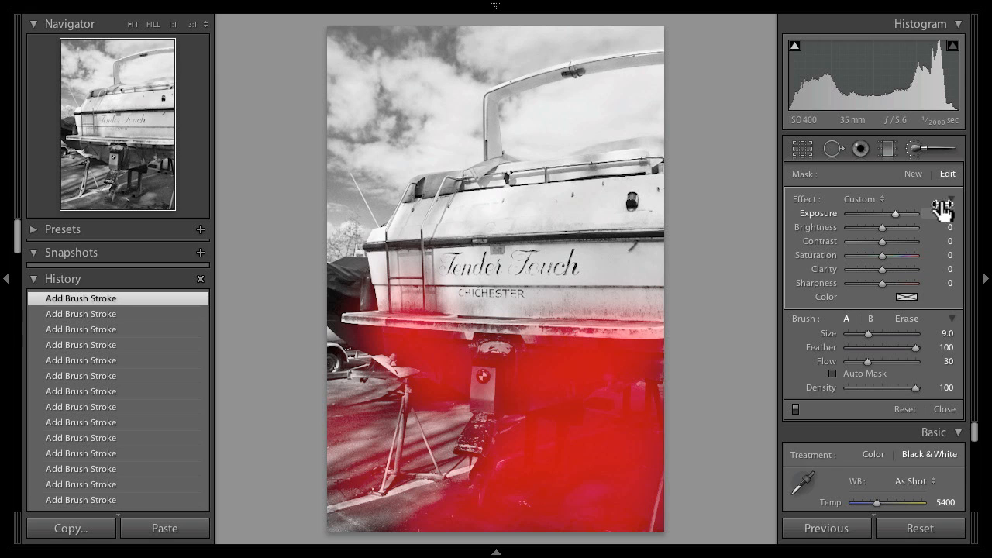
click(913, 150)
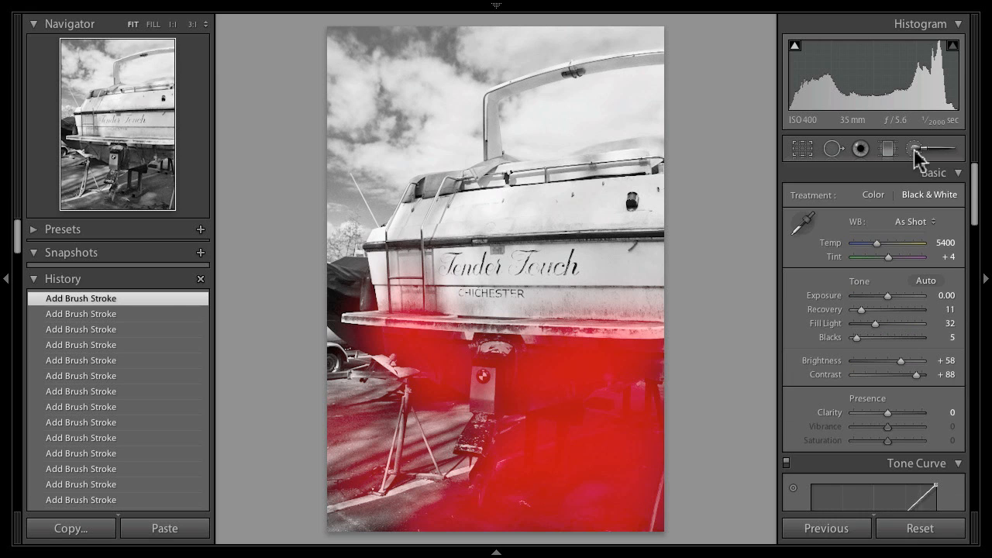
click(914, 150)
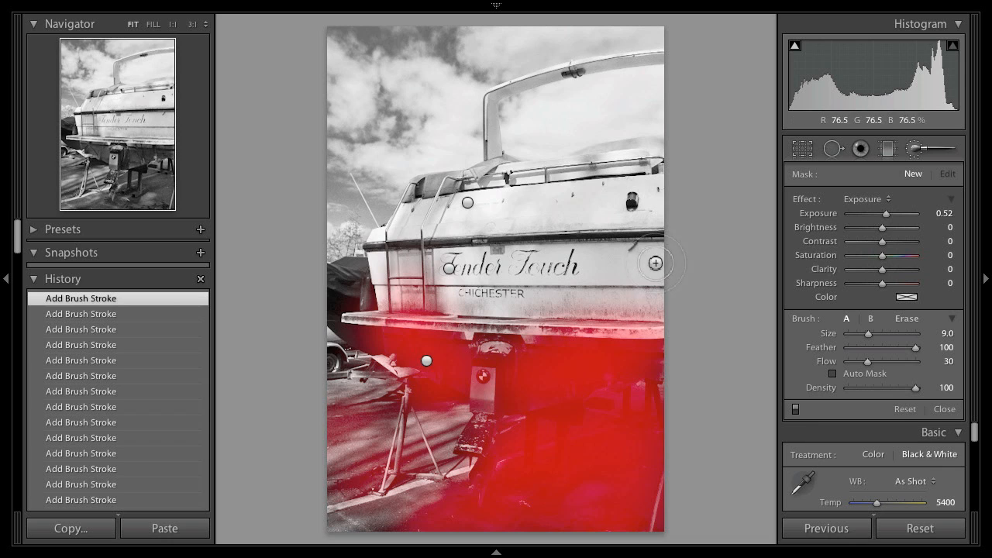
key(ctrl+equal)
key(ctrl+equal)
key(ctrl+equal)
key(ctrl+minus)
key(ctrl+minus)
key(ctrl+minus)
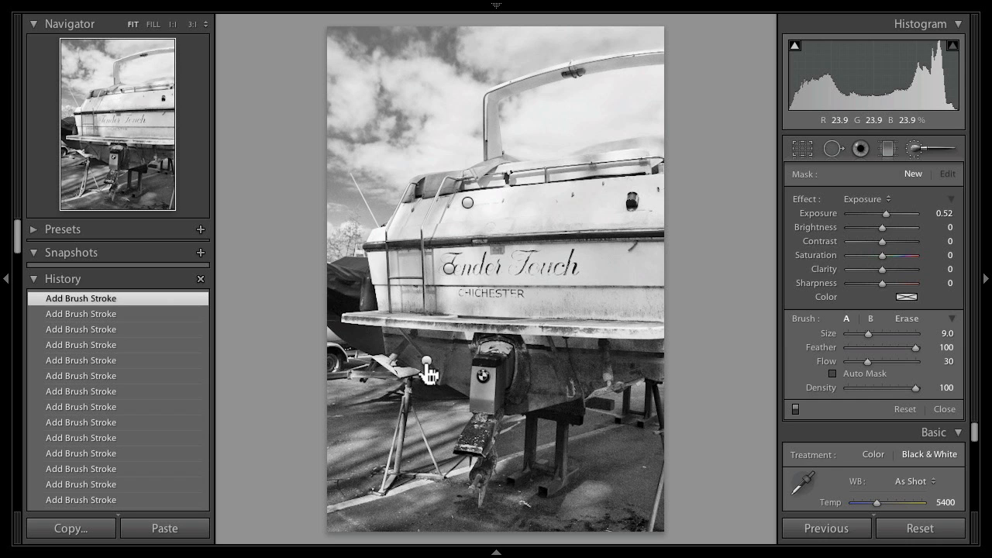
mouse_move(428, 374)
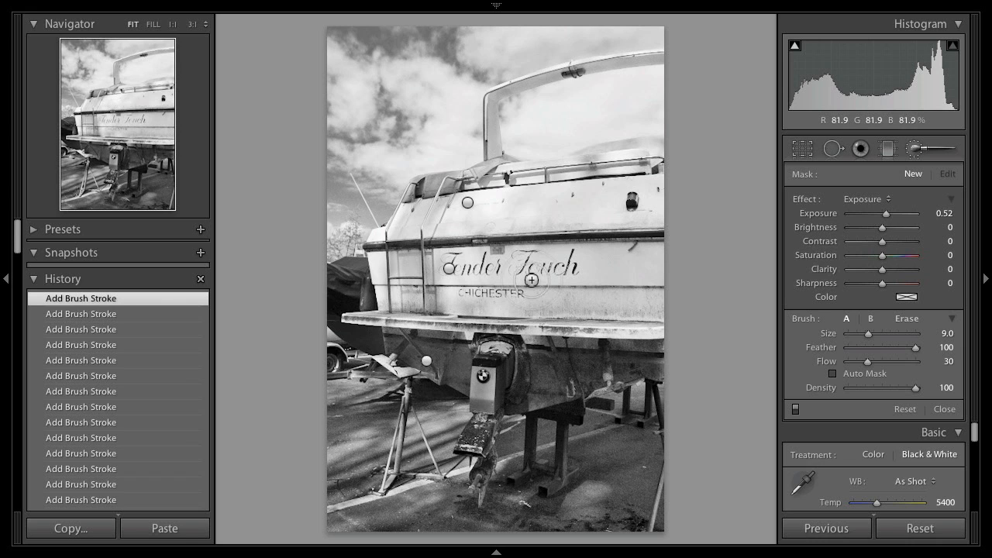
- Select the lower-hull brightening adjustment and set its Exposure to 2.25
click(426, 360)
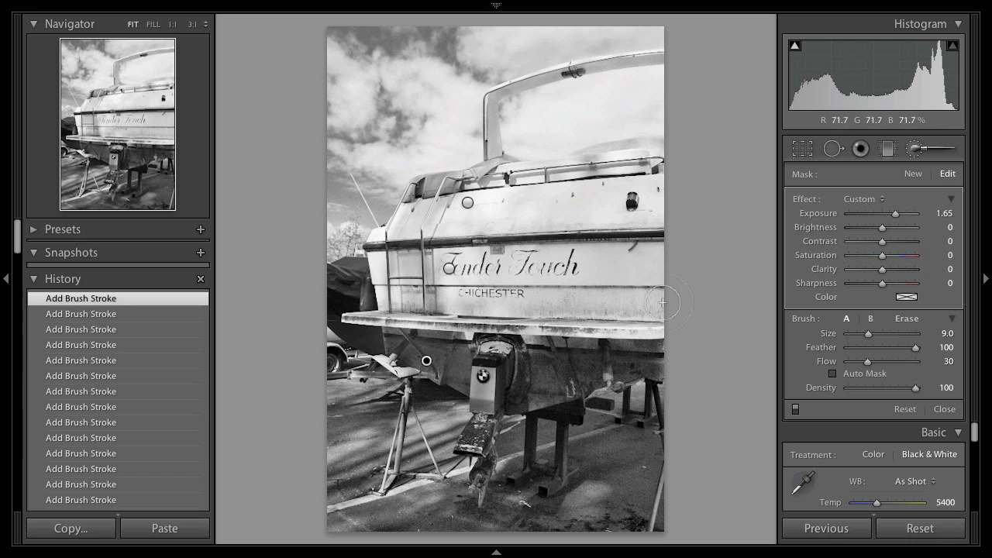
drag(941, 217, 960, 217)
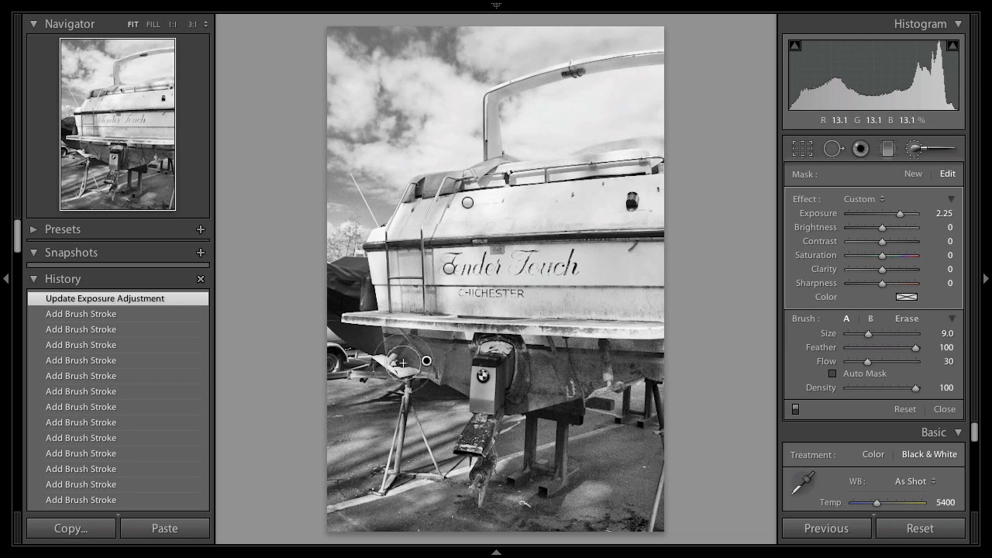
mouse_move(403, 363)
mouse_down()
mouse_move(418, 370)
mouse_move(396, 364)
mouse_up()
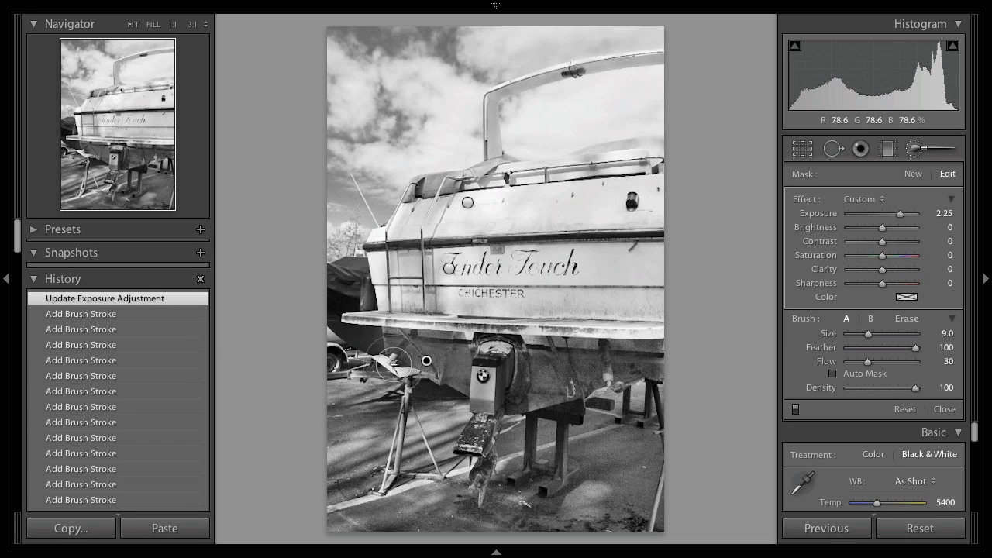